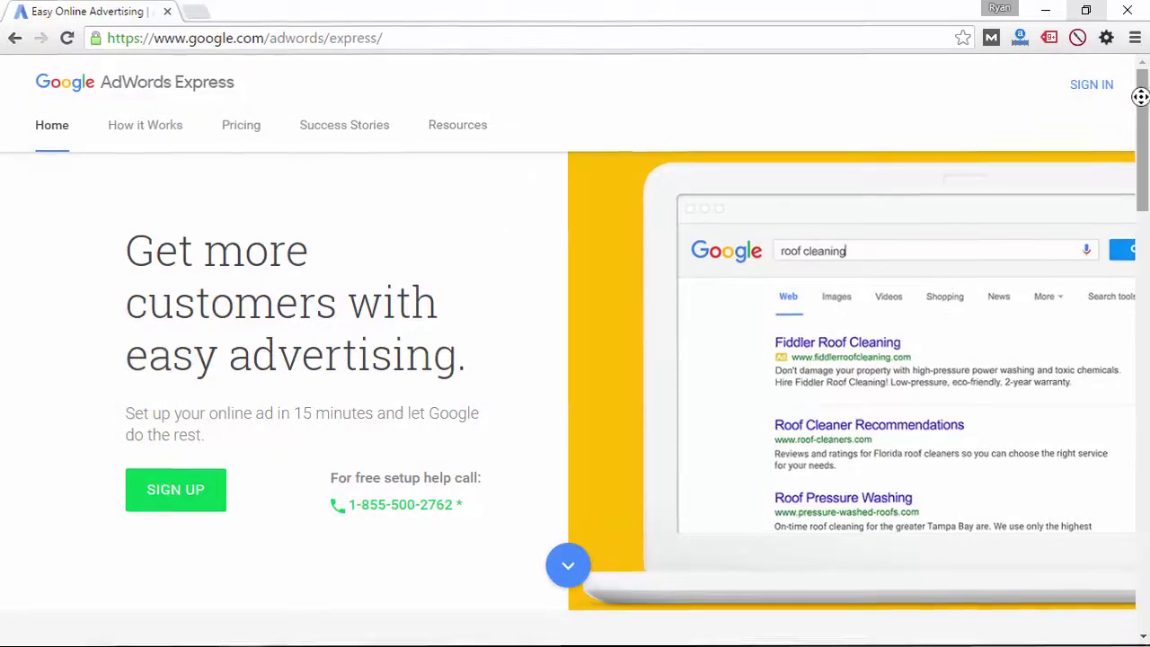
Scroll through the AdWords Express home page to review the product benefits
scroll(1139, 76, down, 3)
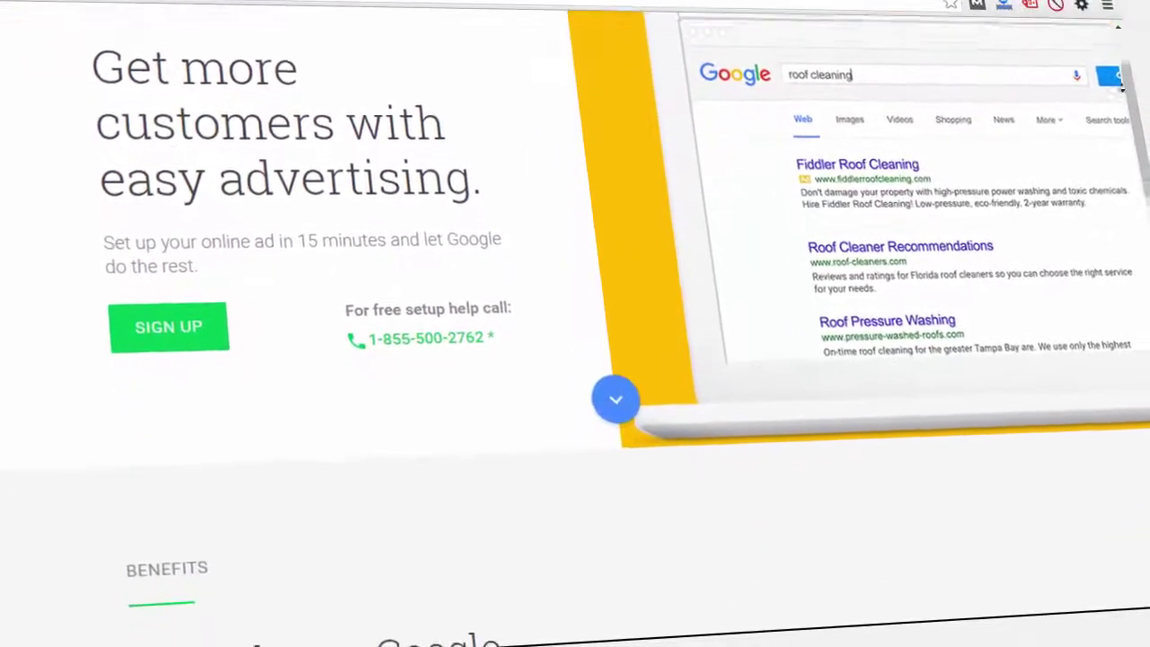
scroll(1122, 87, down, 5)
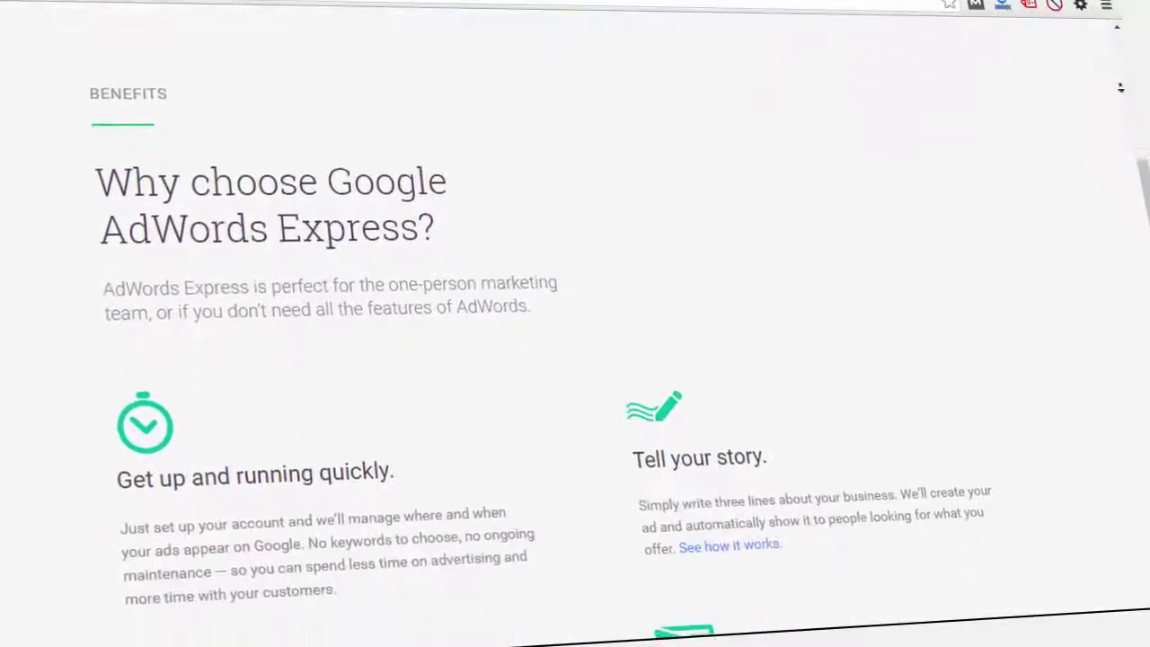
scroll(1120, 88, down, 5)
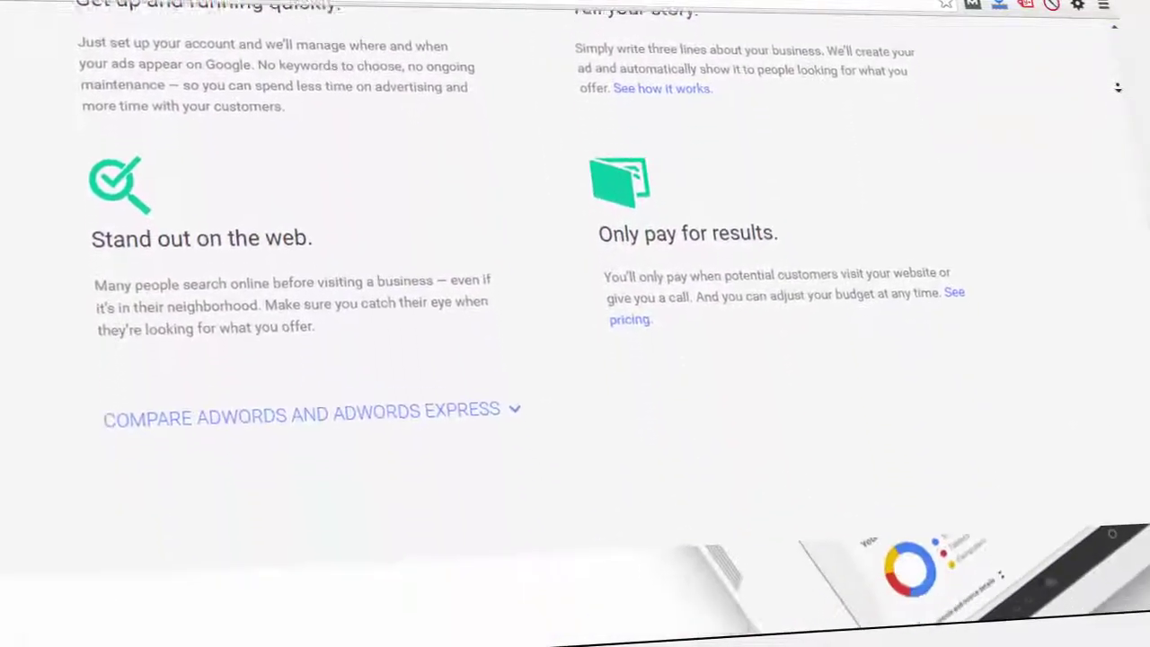
scroll(1117, 87, down, 5)
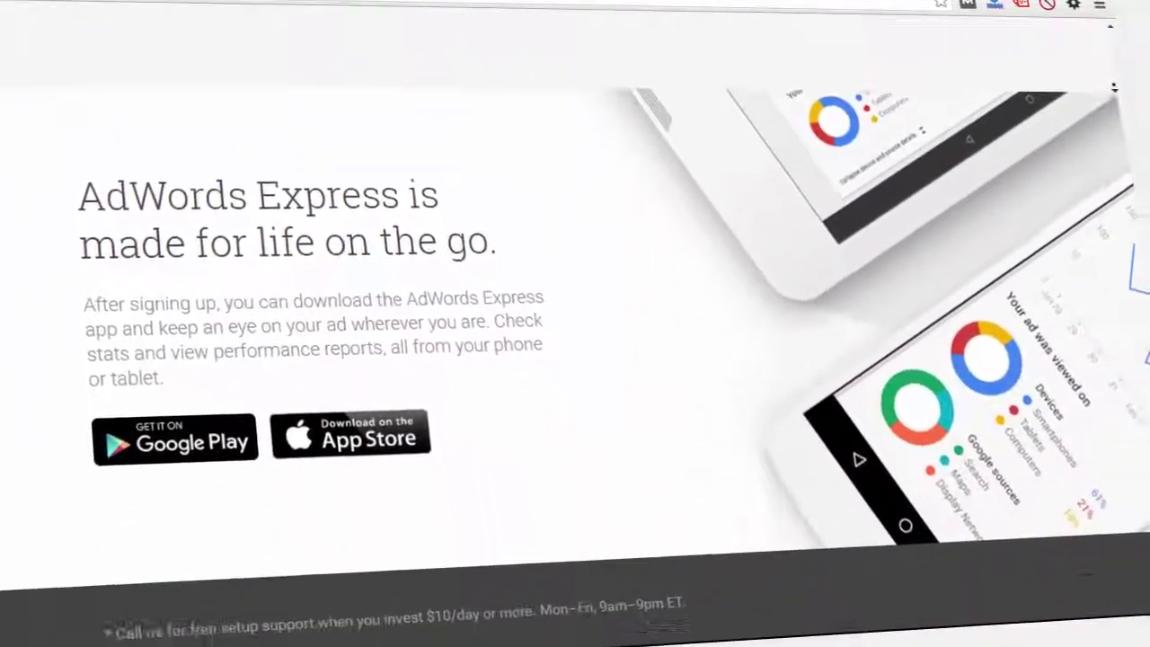
scroll(1112, 88, down, 2)
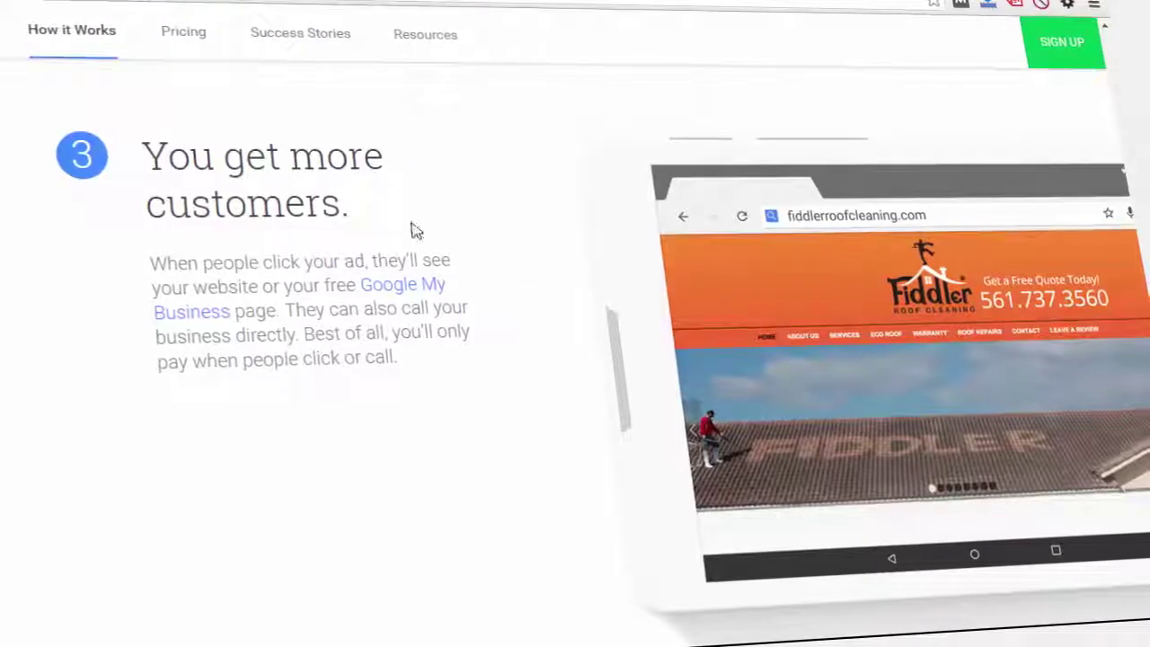
Review how pricing and budgets work on the Pricing page
click(169, 32)
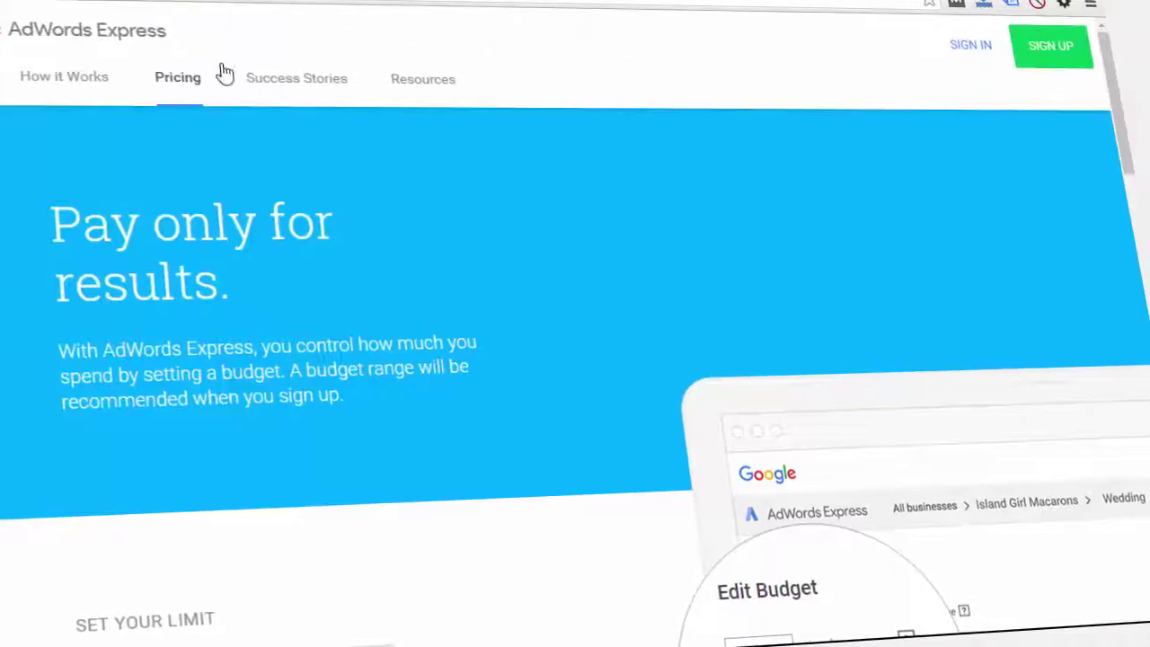
scroll(1123, 144, down, 3)
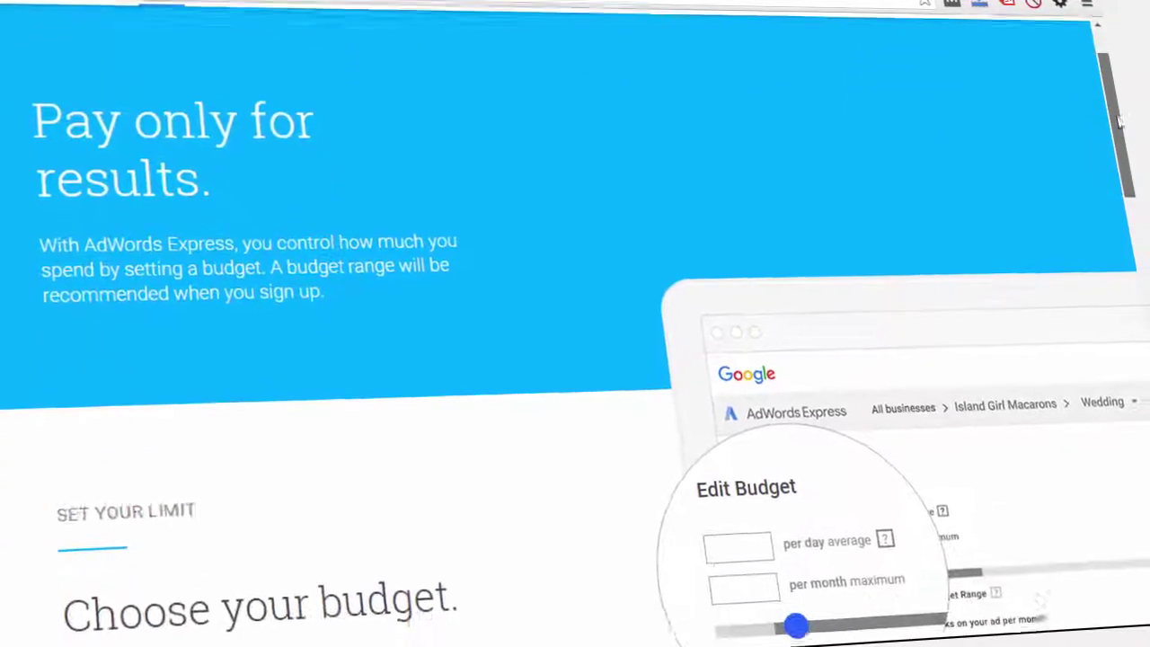
scroll(1123, 144, down, 5)
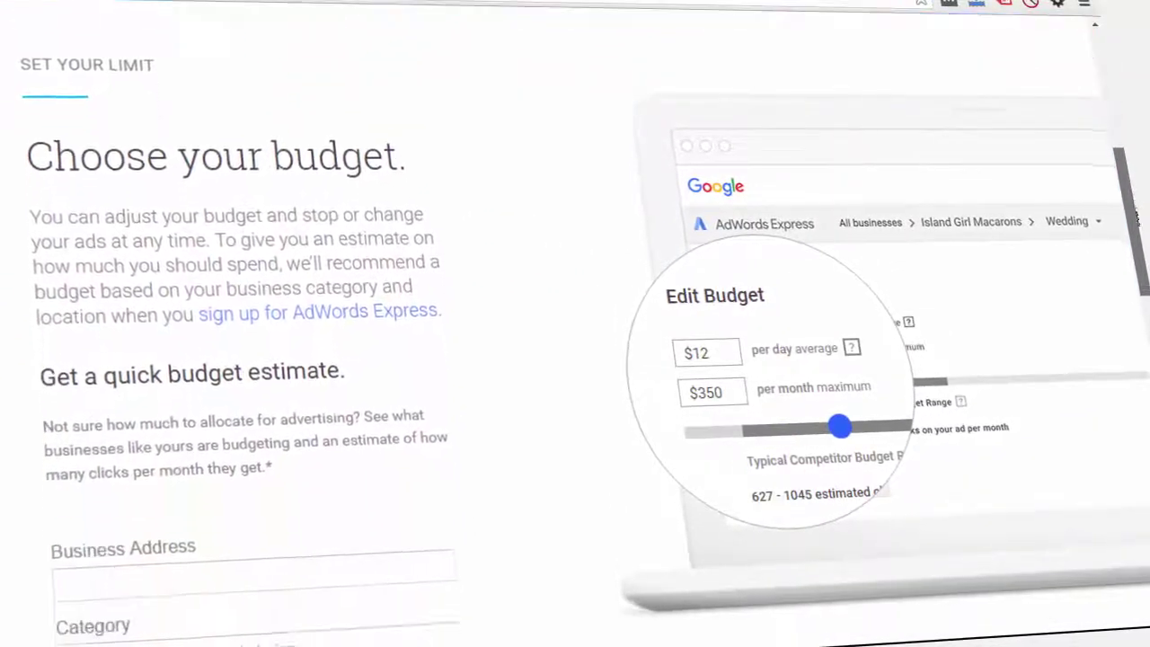
scroll(233, 359, down, 5)
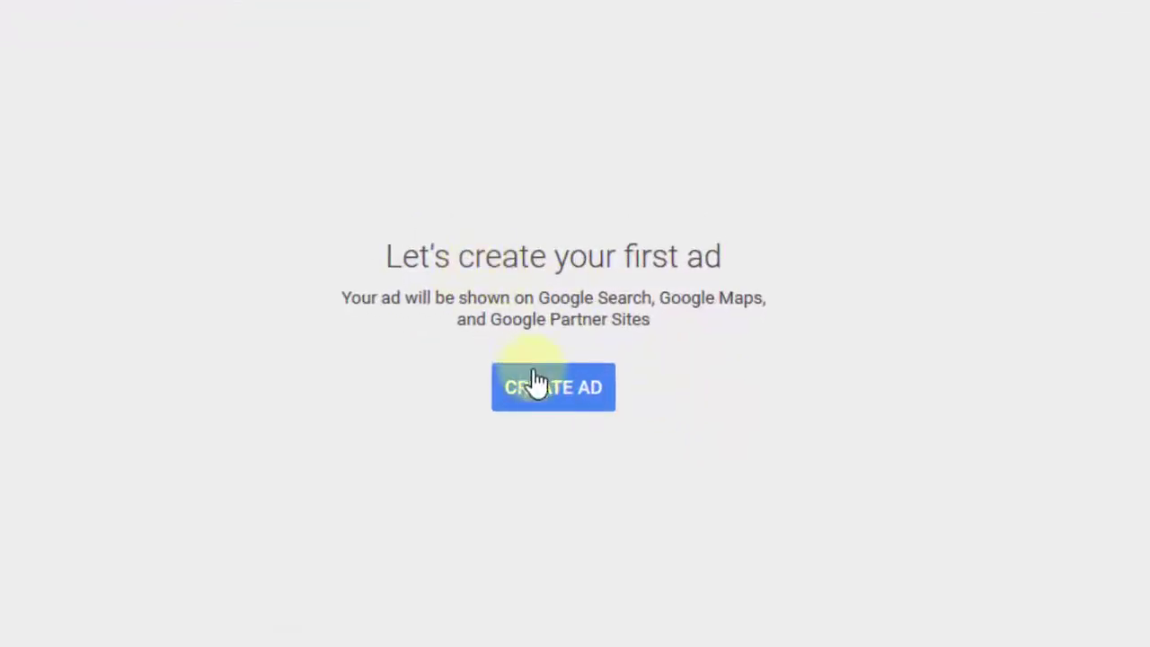
Start a new ad, keeping targeting by distance from the business
click(575, 413)
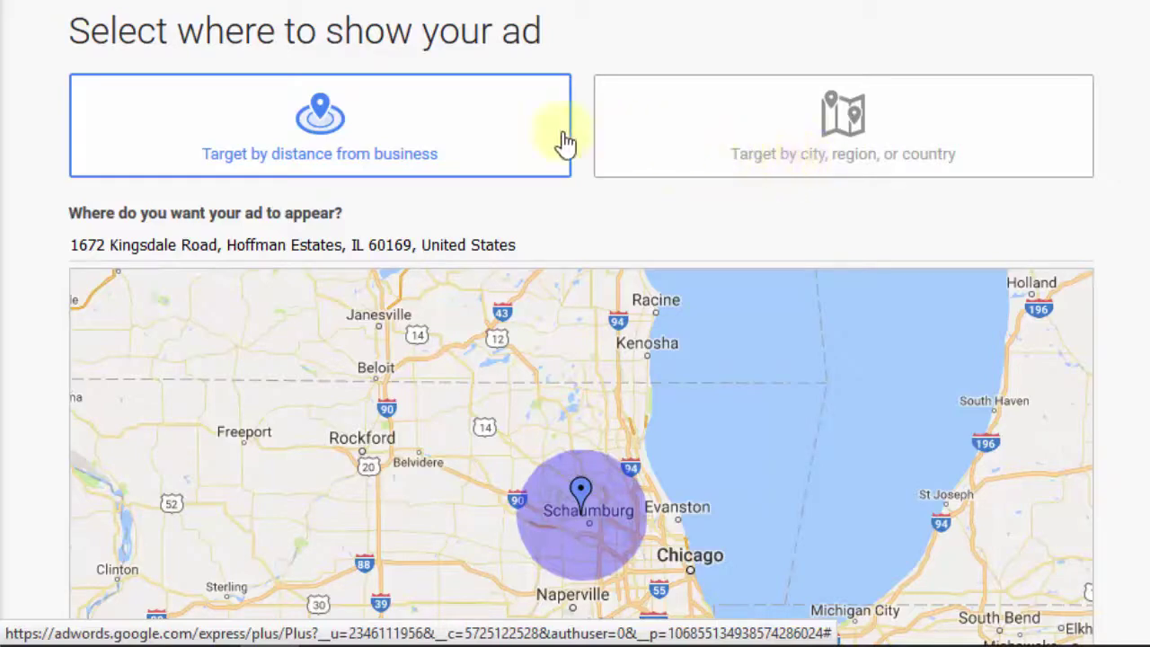
scroll(483, 128, down, 2)
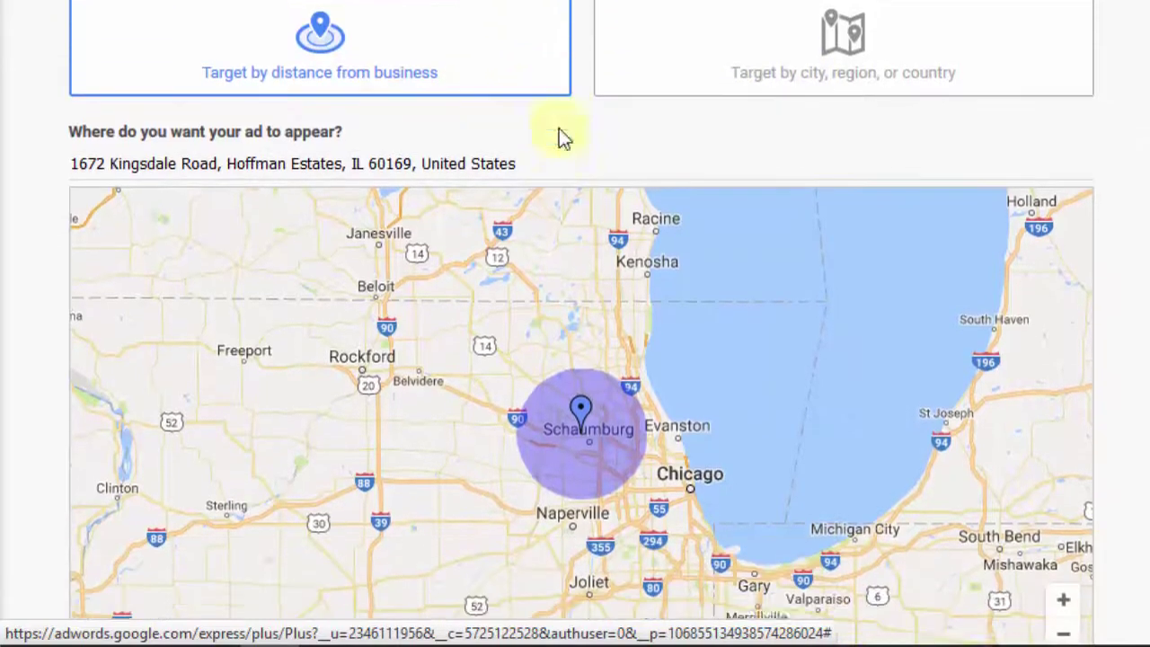
scroll(580, 134, down, 2)
scroll(1137, 256, down, 3)
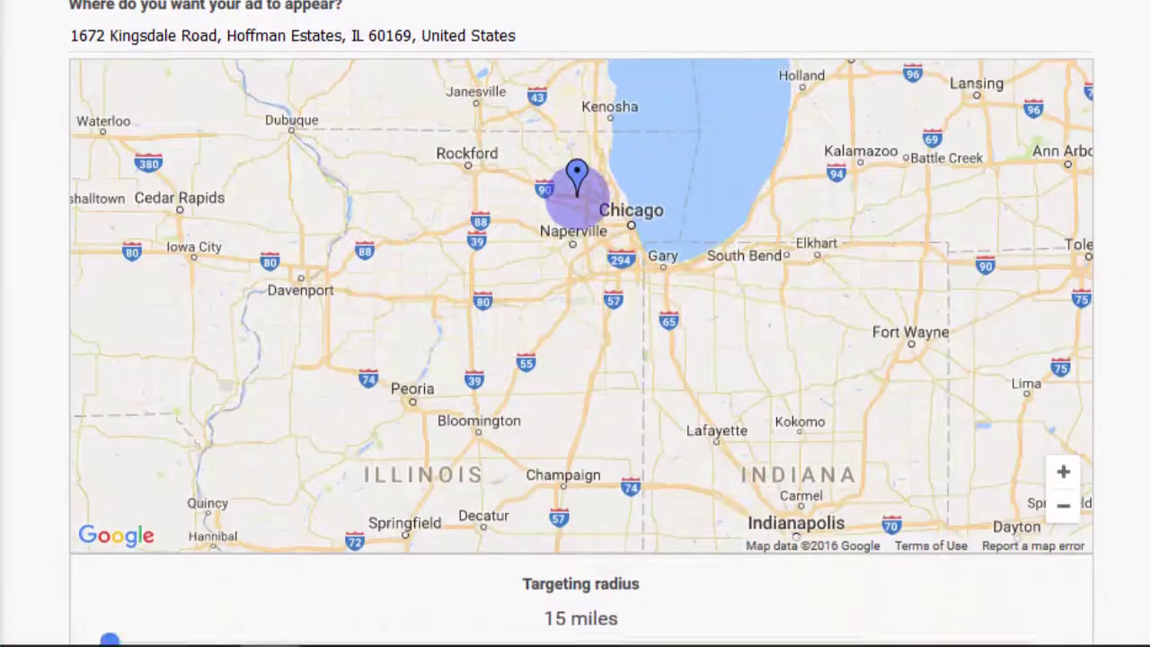
scroll(113, 487, up, 3)
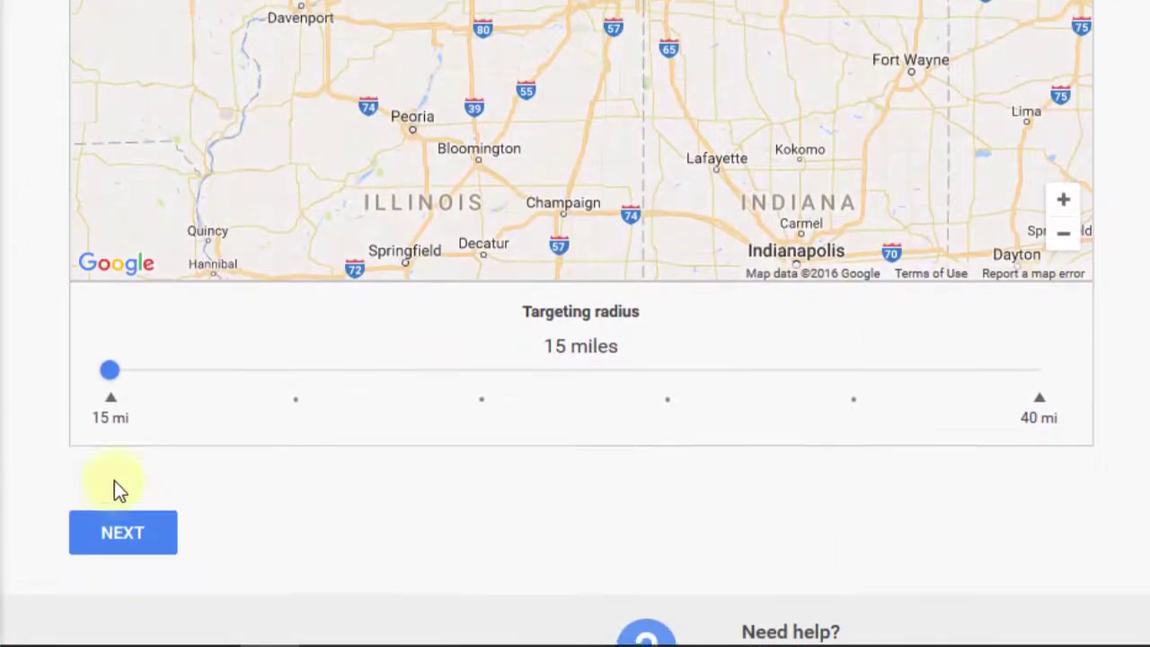
Widen the targeting radius around Schaumburg to 25 miles
click(277, 553)
click(467, 557)
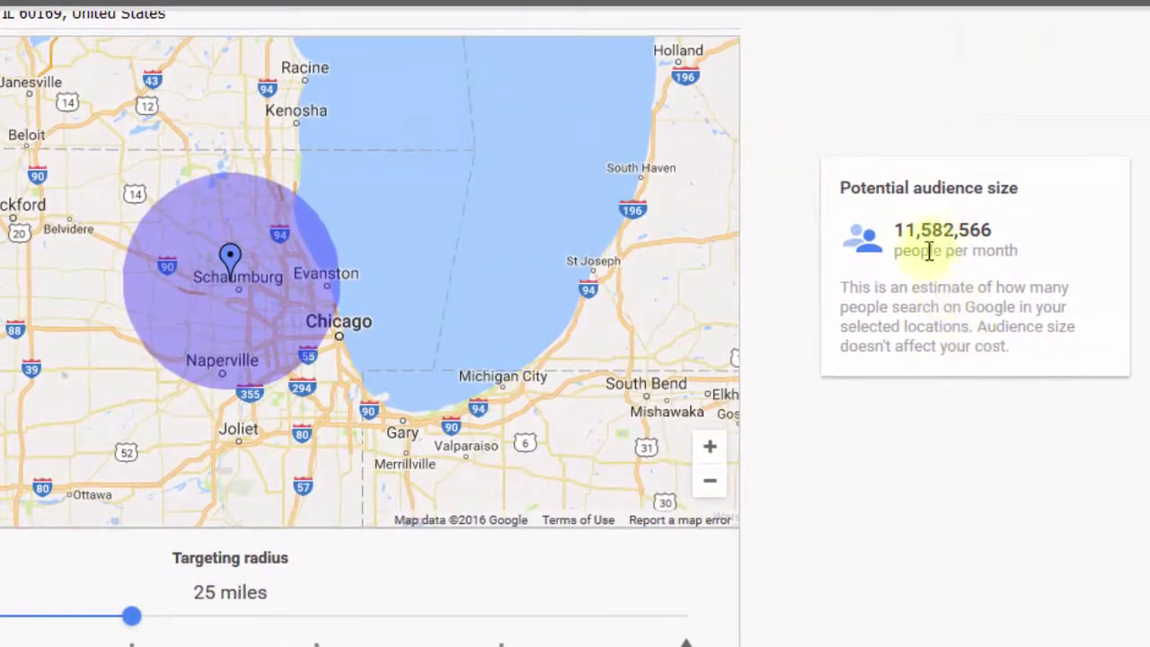
scroll(840, 516, down, 5)
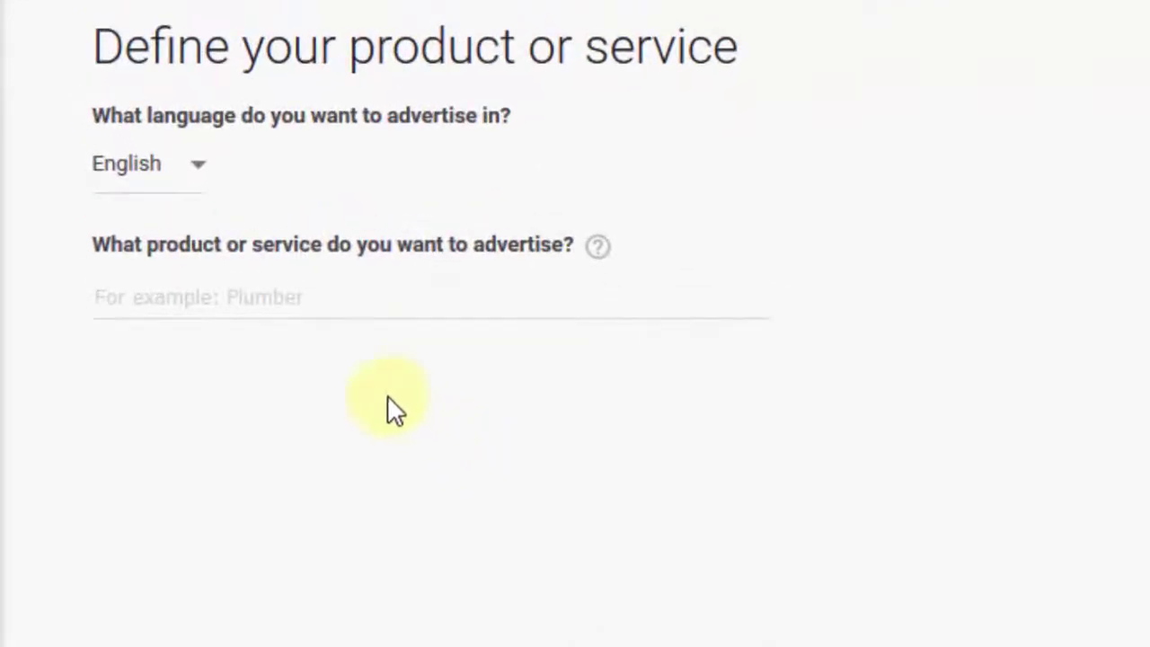
Advertise 'Website Designer', also targeting PPC Management searches, and continue to ad writing
click(243, 296)
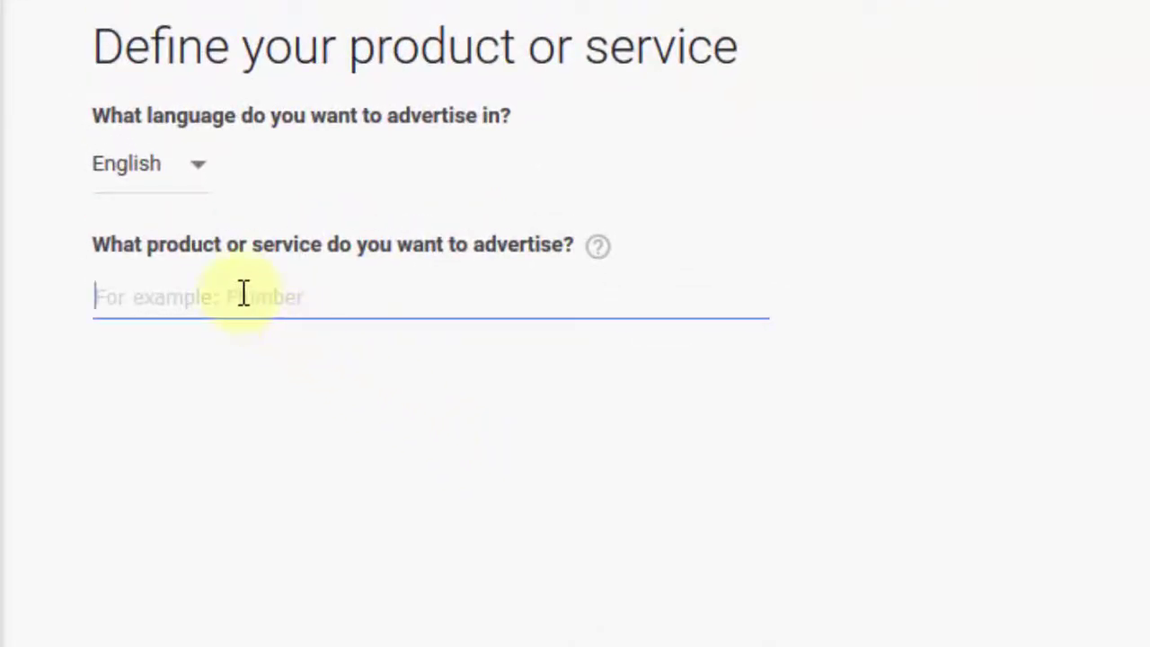
text(Web Design)
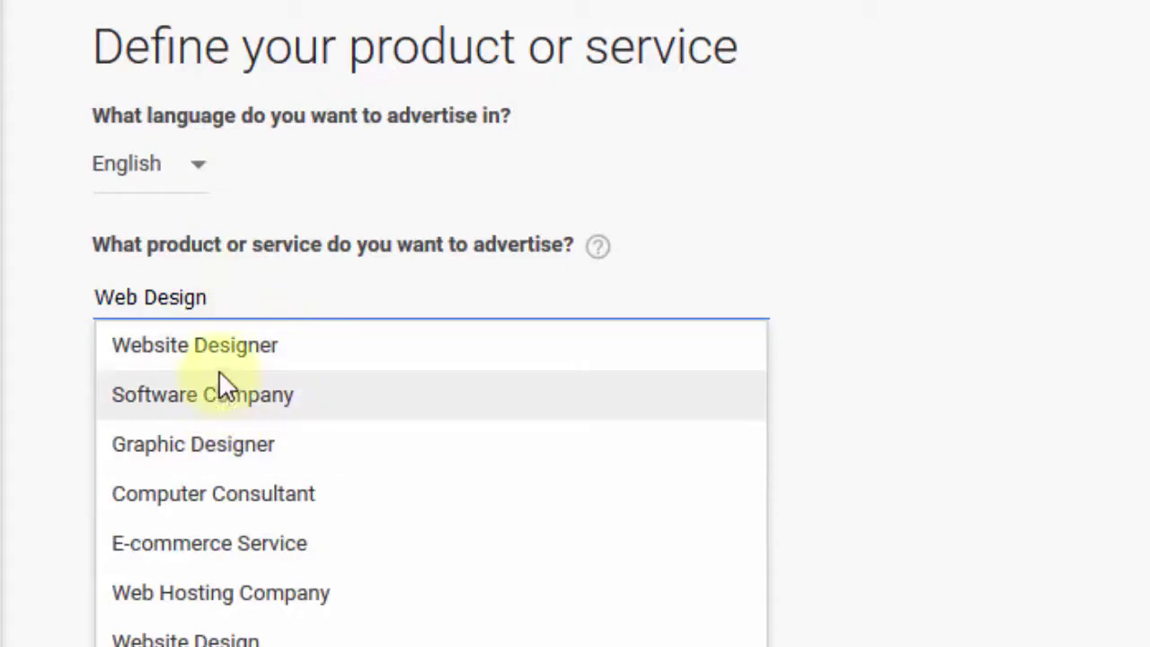
click(275, 348)
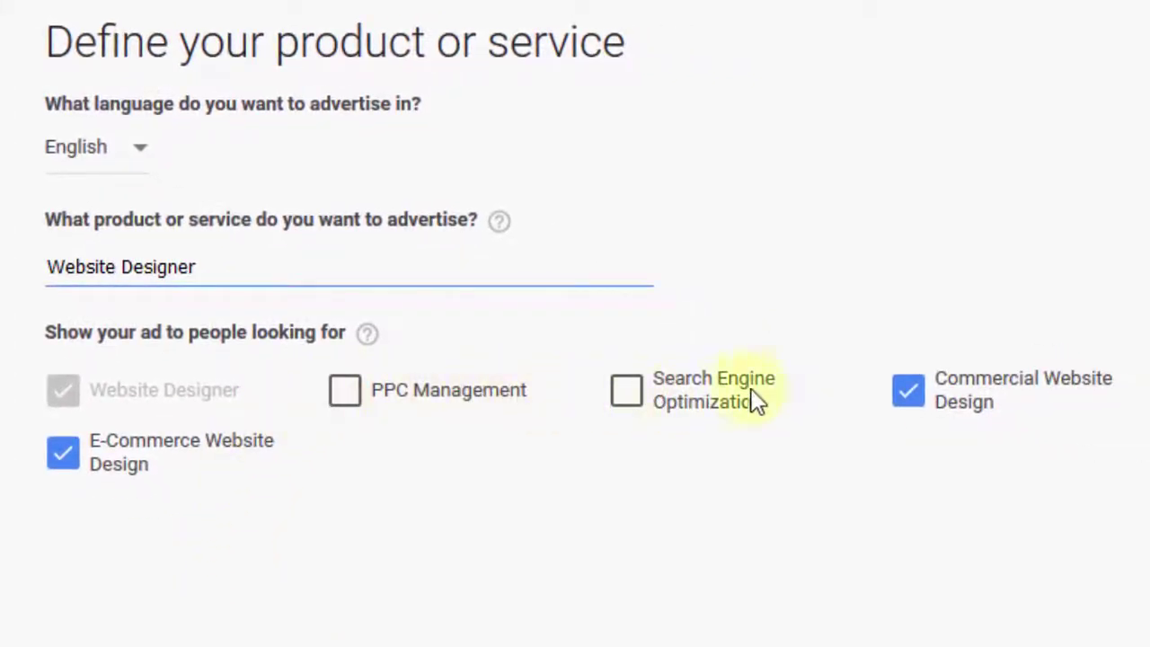
click(346, 392)
scroll(301, 539, down, 2)
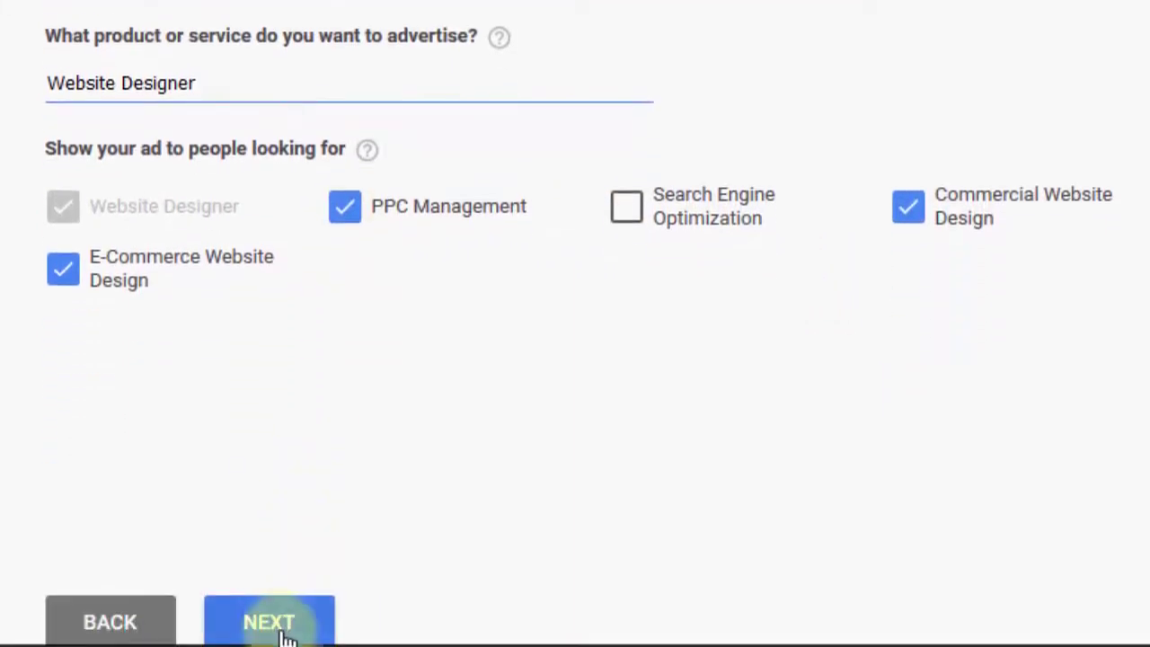
click(278, 629)
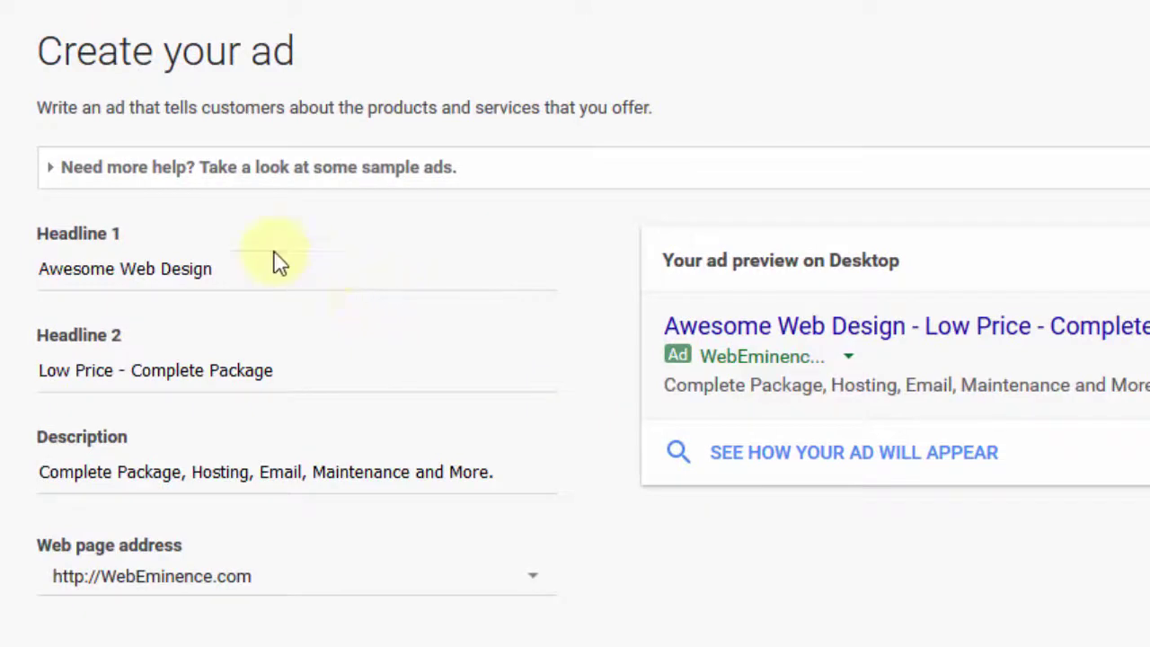
Save the ad text after glancing at sample ads, and skip the optional phone number
click(54, 180)
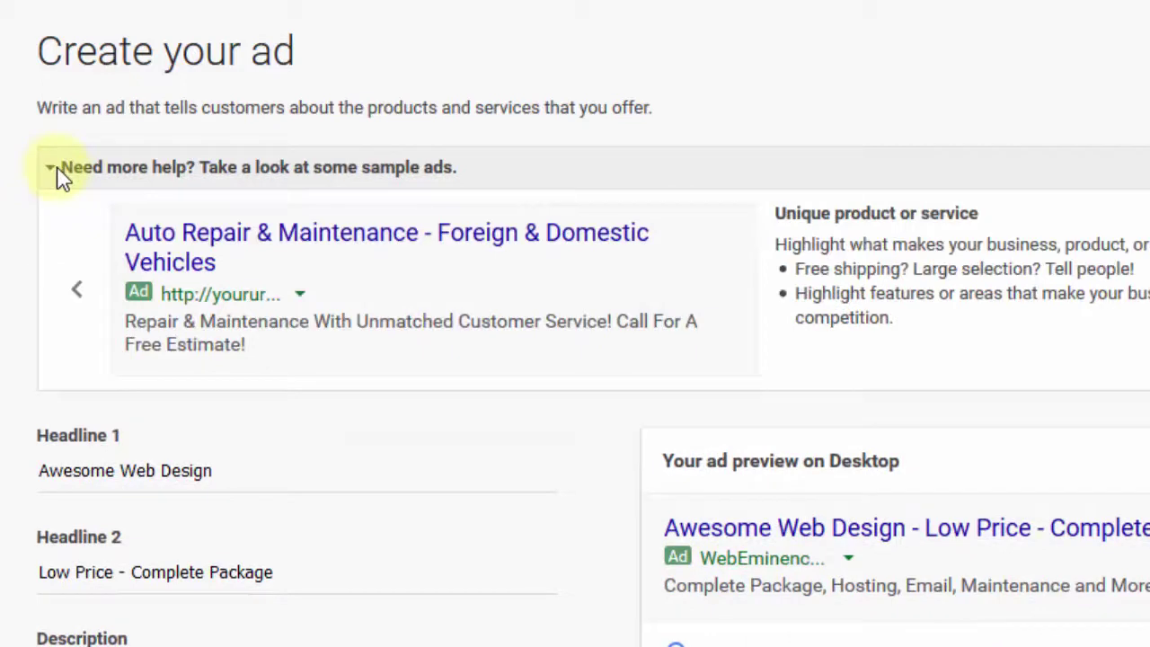
click(56, 175)
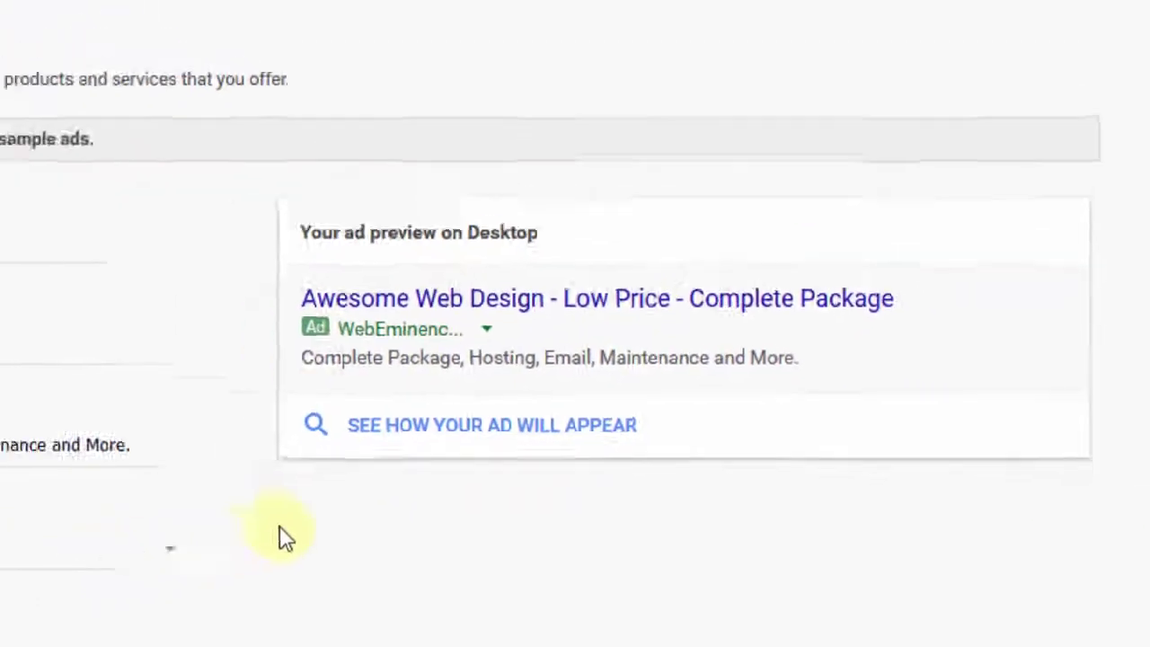
scroll(277, 538, down, 1)
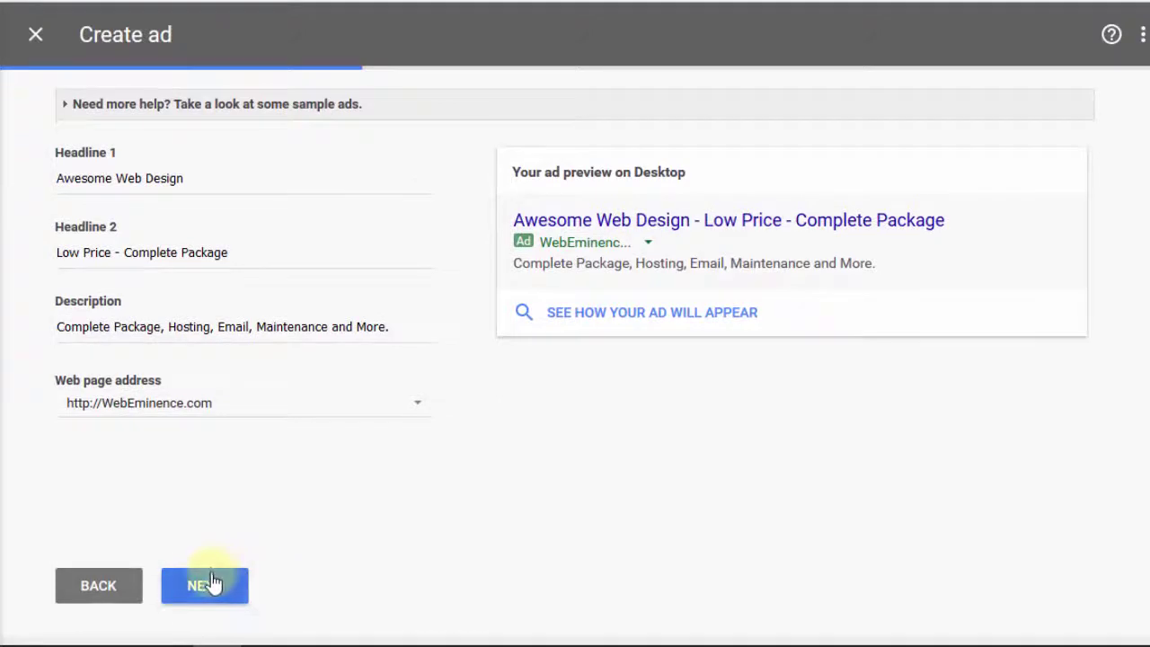
click(211, 584)
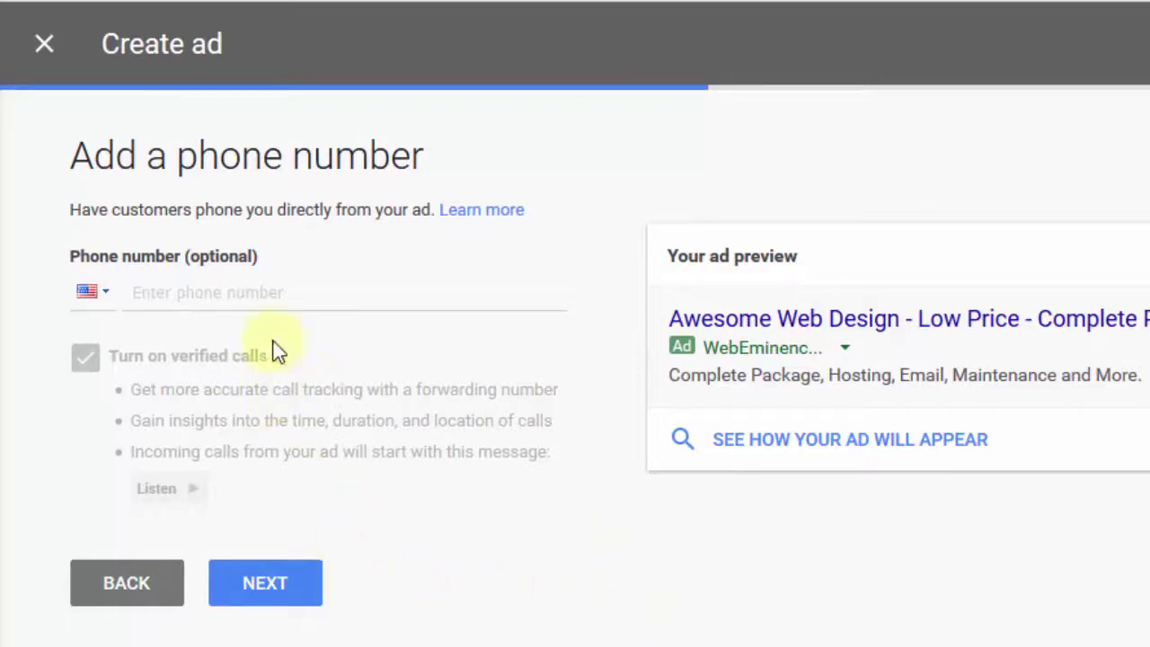
click(265, 585)
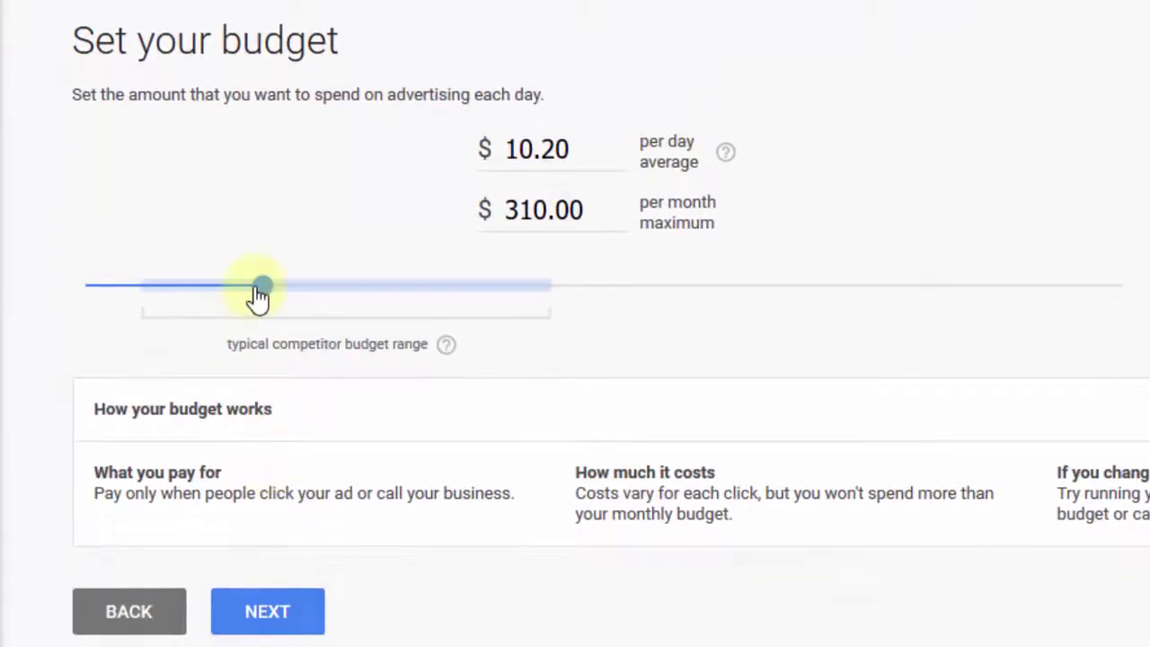
Set the budget to $15.13 per day ($460.00 monthly maximum) and go to review
drag(261, 292, 323, 303)
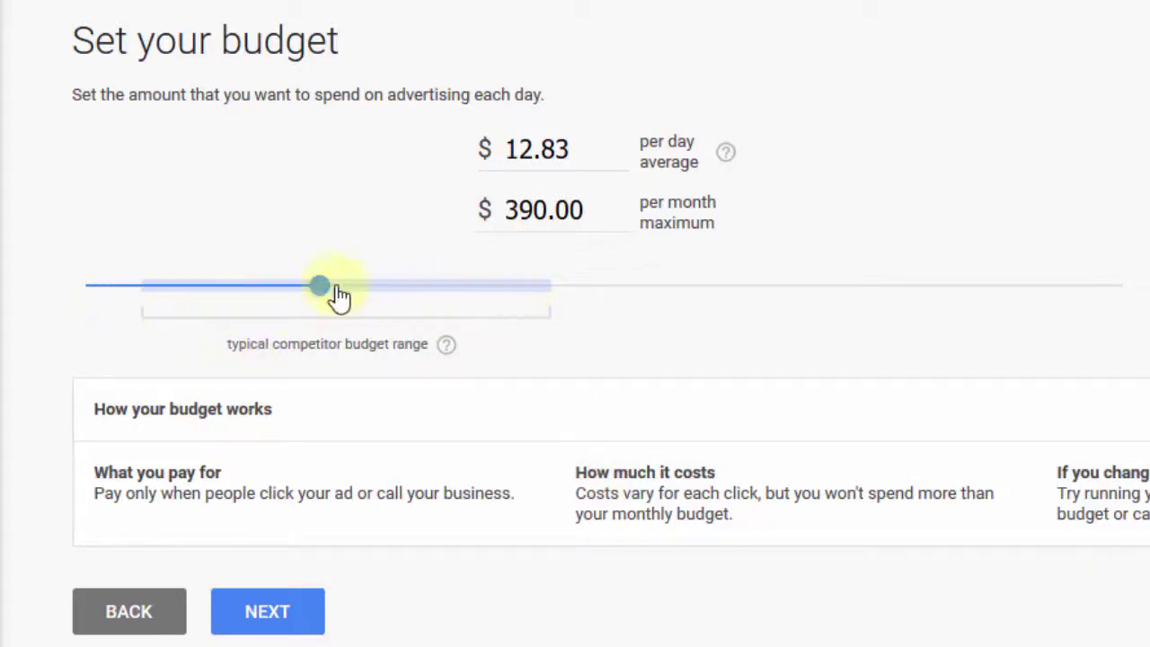
drag(324, 297, 372, 313)
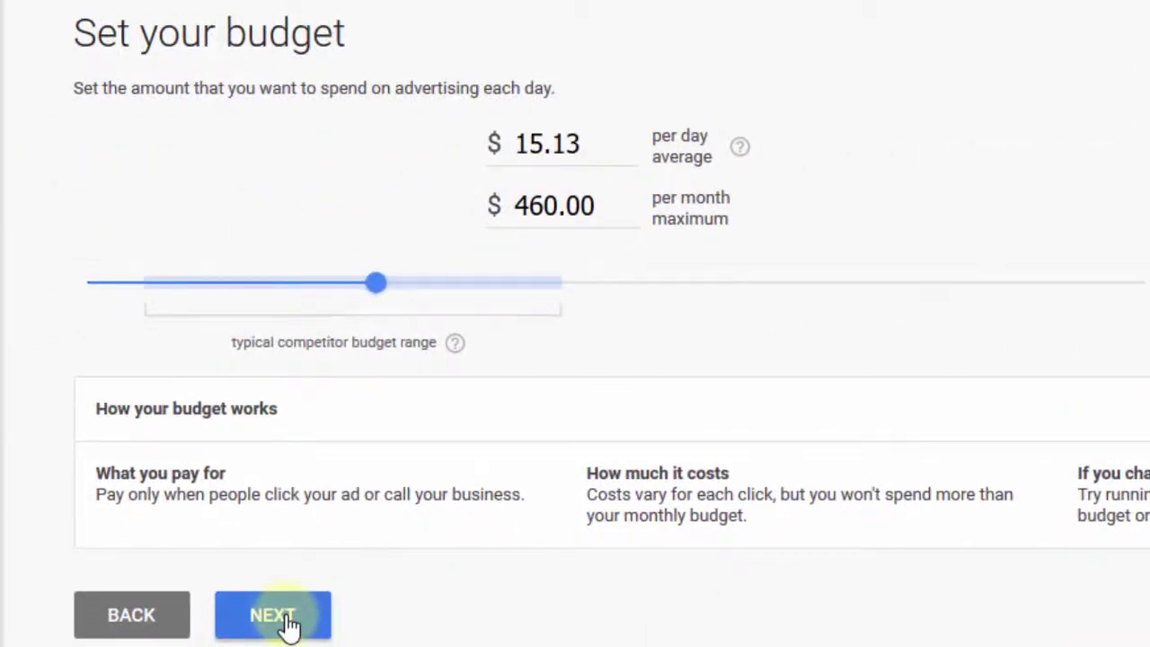
click(286, 618)
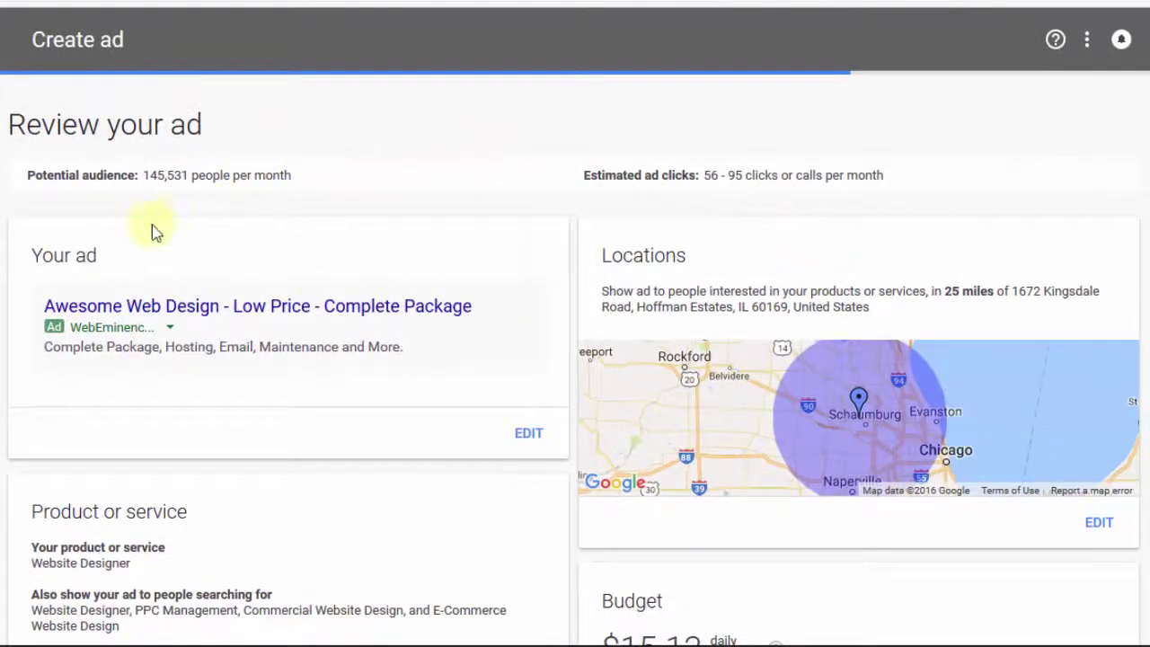
Approve the ad summary and check out with the existing billing account
scroll(647, 266, down, 3)
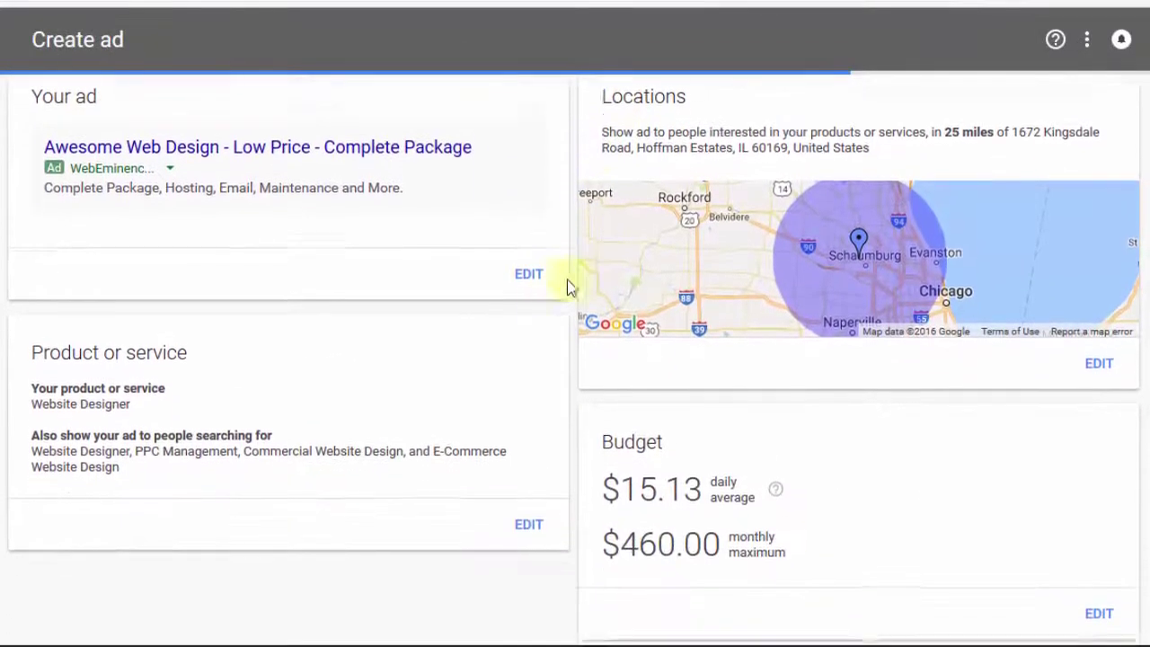
scroll(628, 415, down, 3)
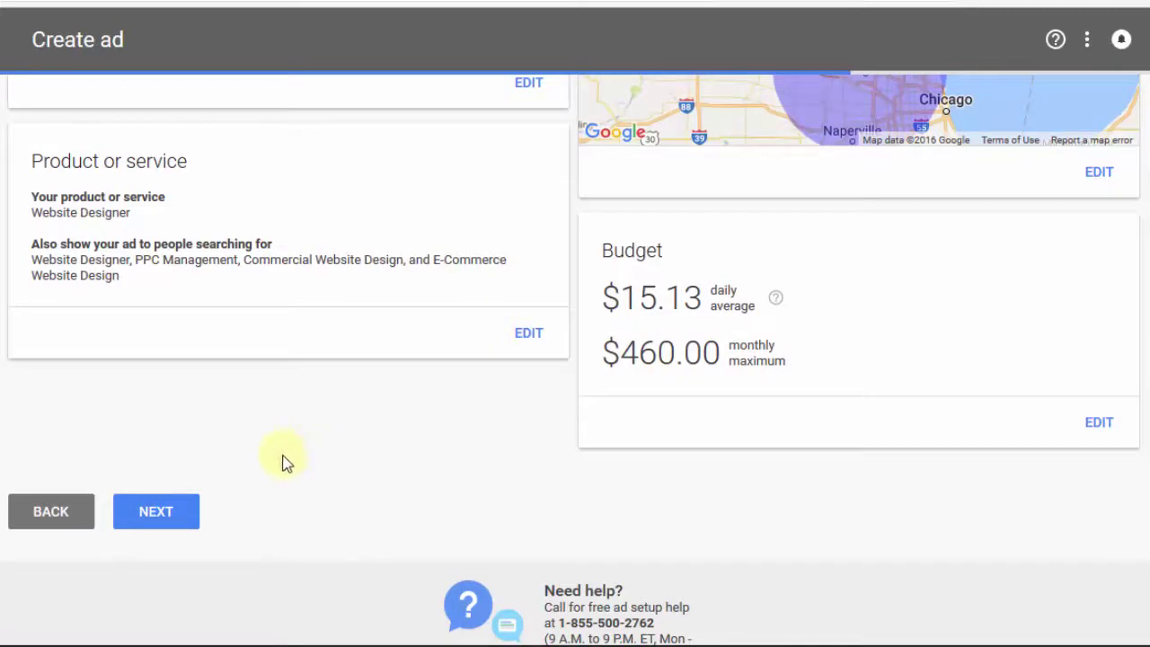
click(180, 519)
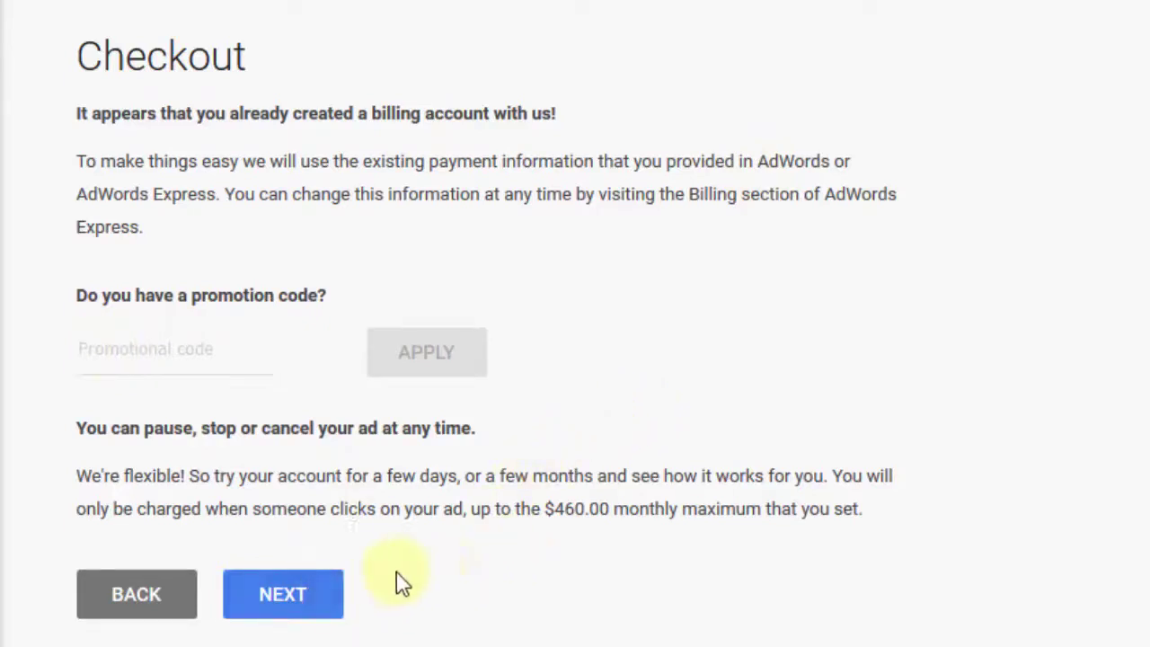
click(328, 596)
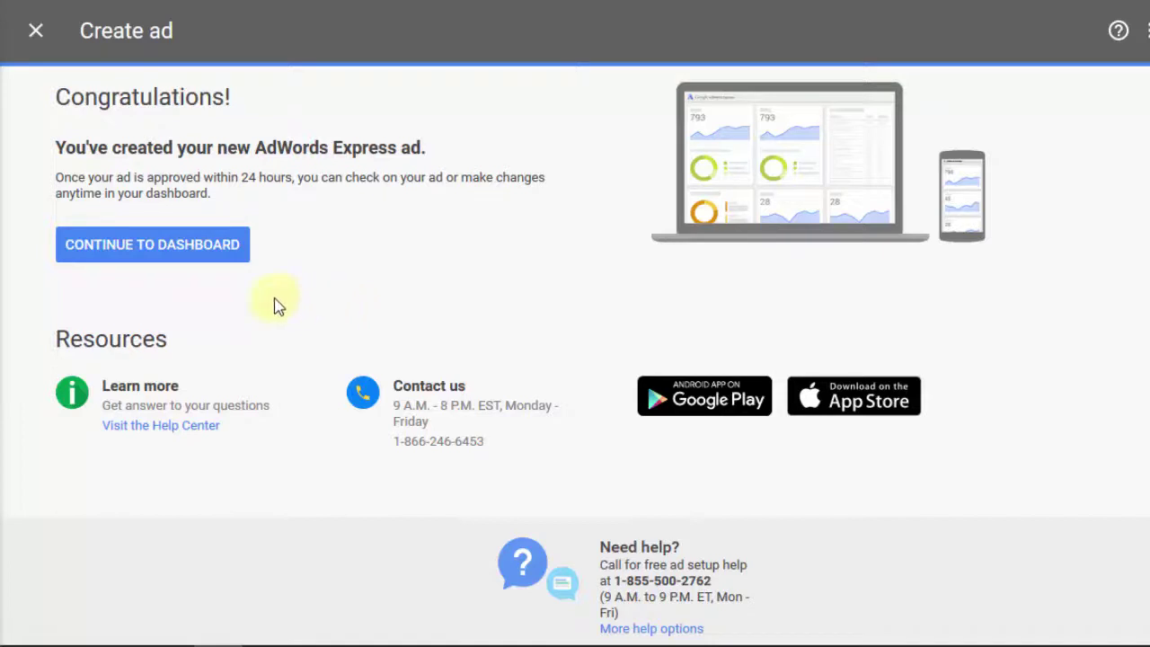
Continue from the Congratulations page to the ads overview dashboard
click(226, 257)
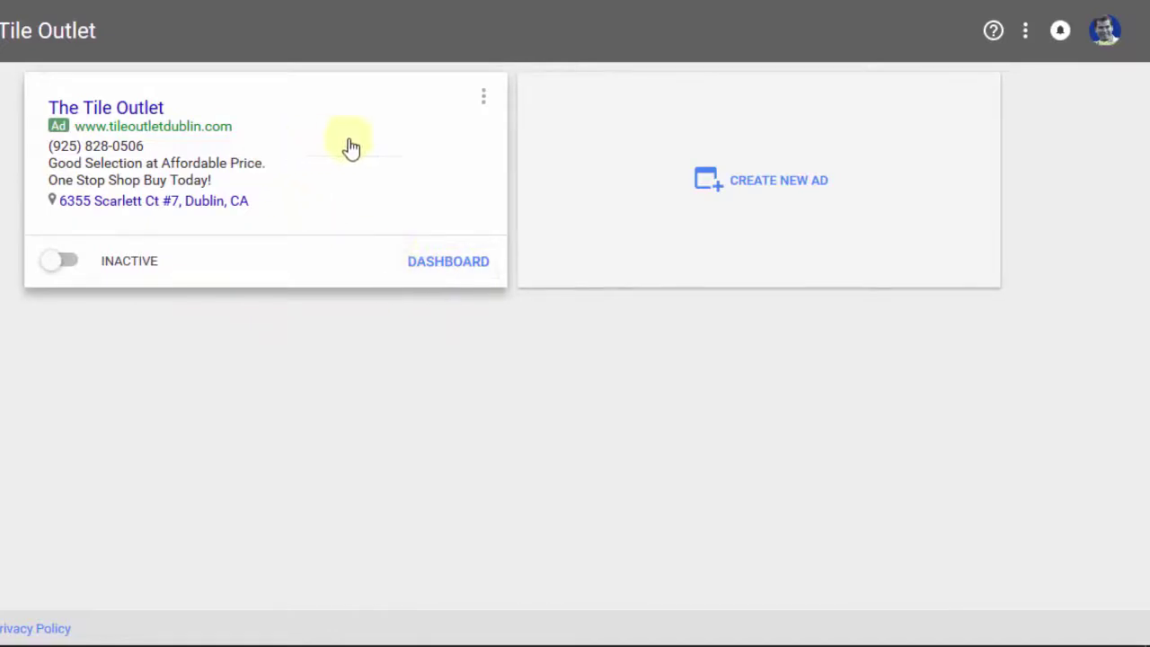
Open The Tile Outlet ad's dashboard and review its views, clicks, devices and search phrases
click(466, 263)
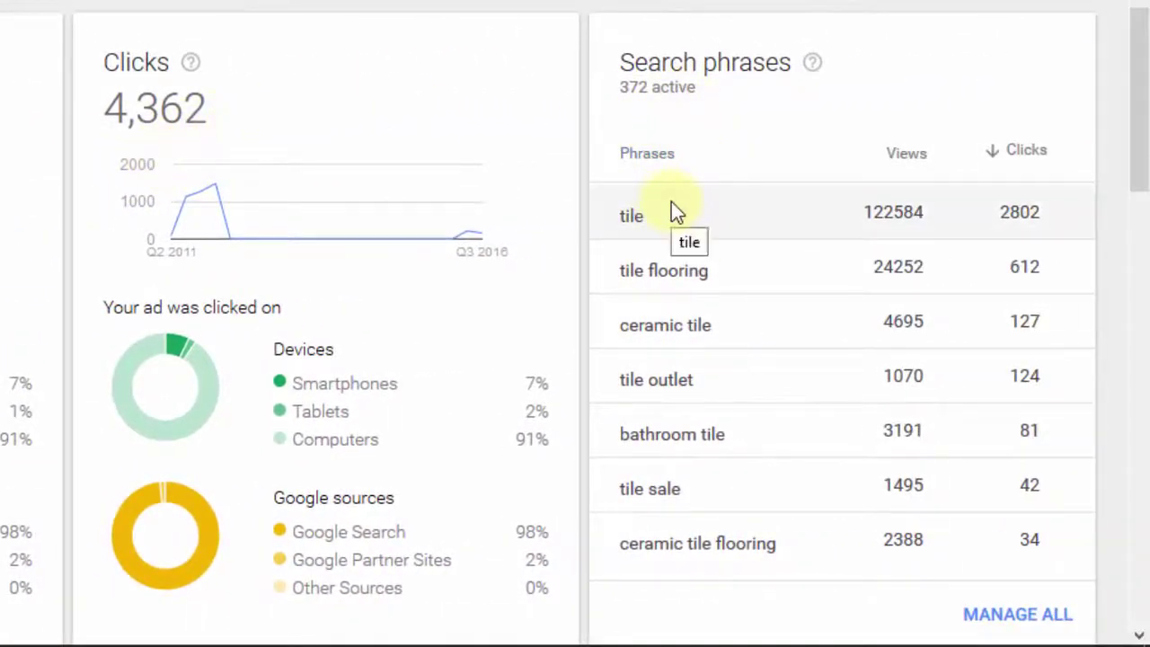
scroll(671, 201, down, 1)
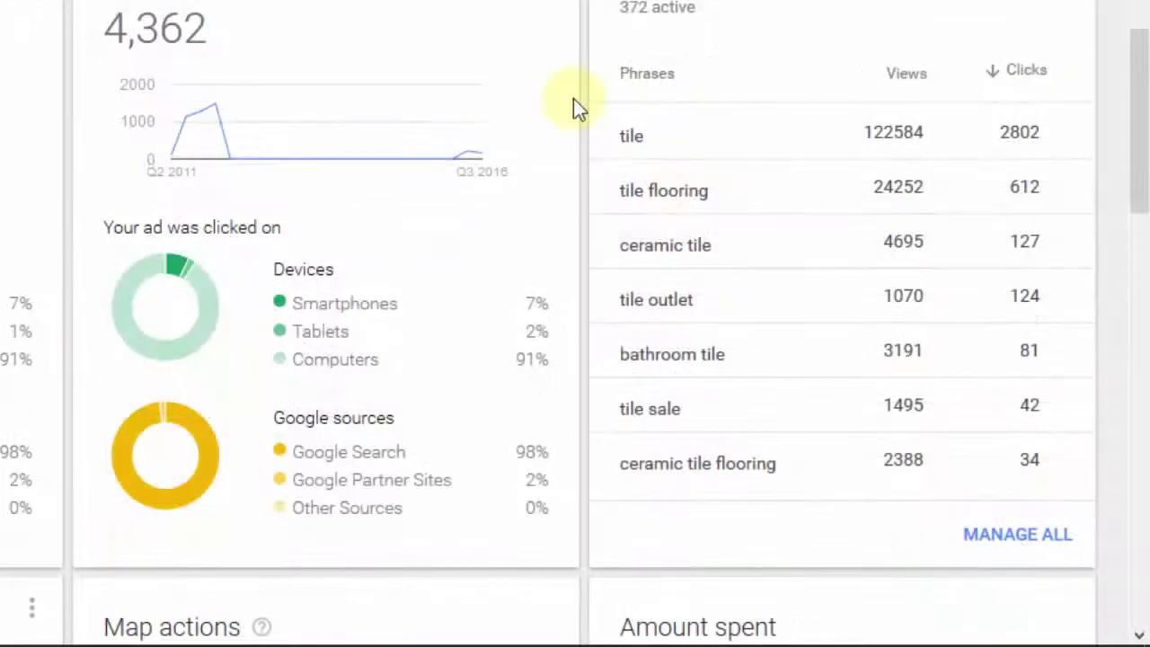
scroll(573, 97, up, 5)
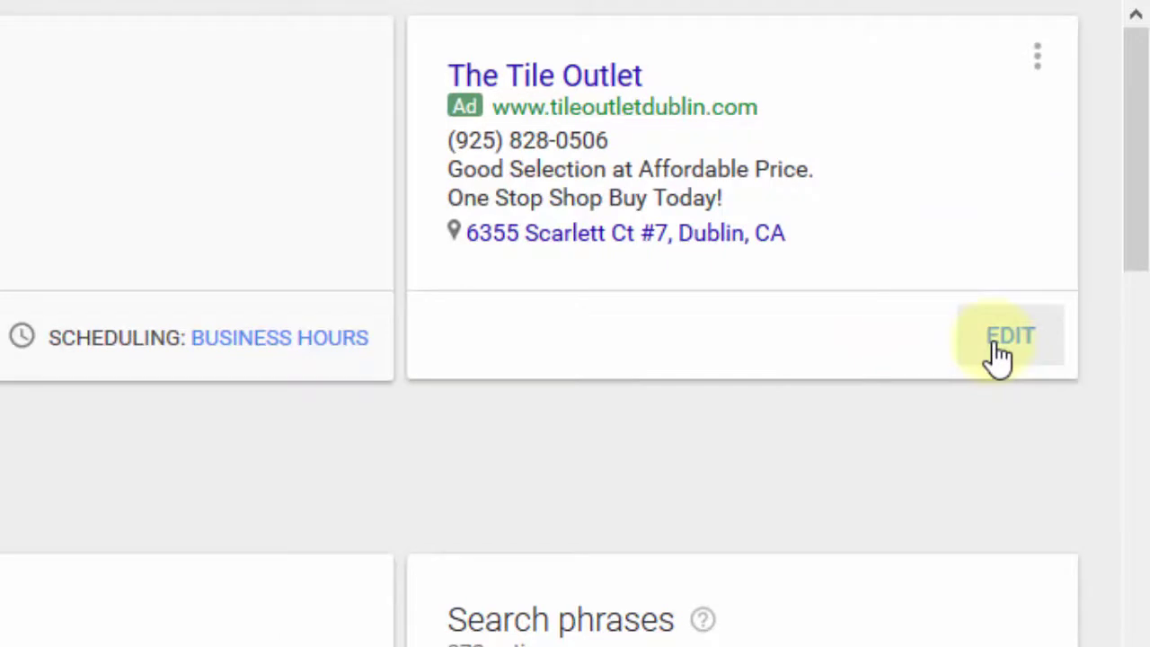
scroll(688, 363, down, 3)
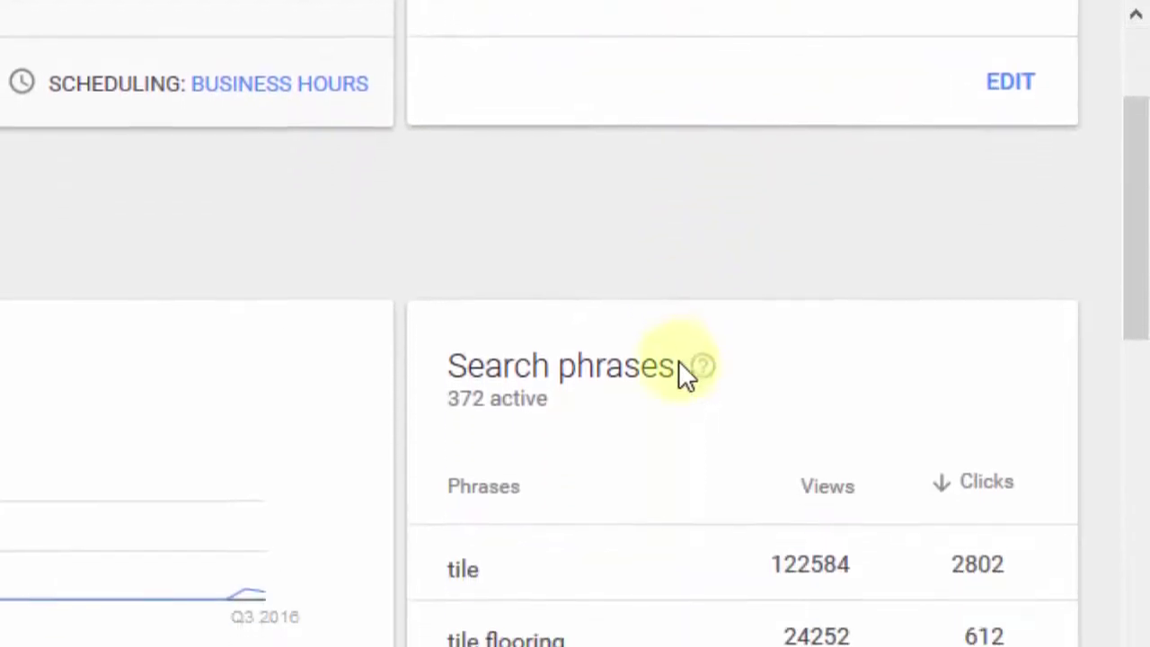
scroll(681, 360, down, 3)
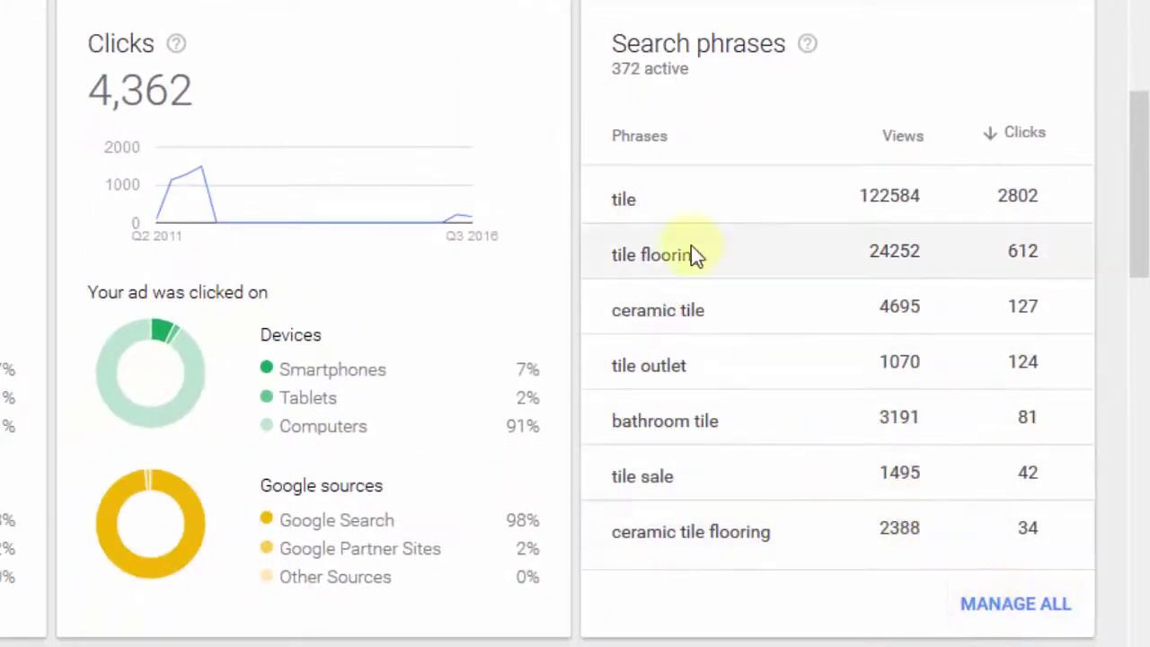
Switch off the search phrase 'tile' in the full phrase list, leaving others active
click(1019, 605)
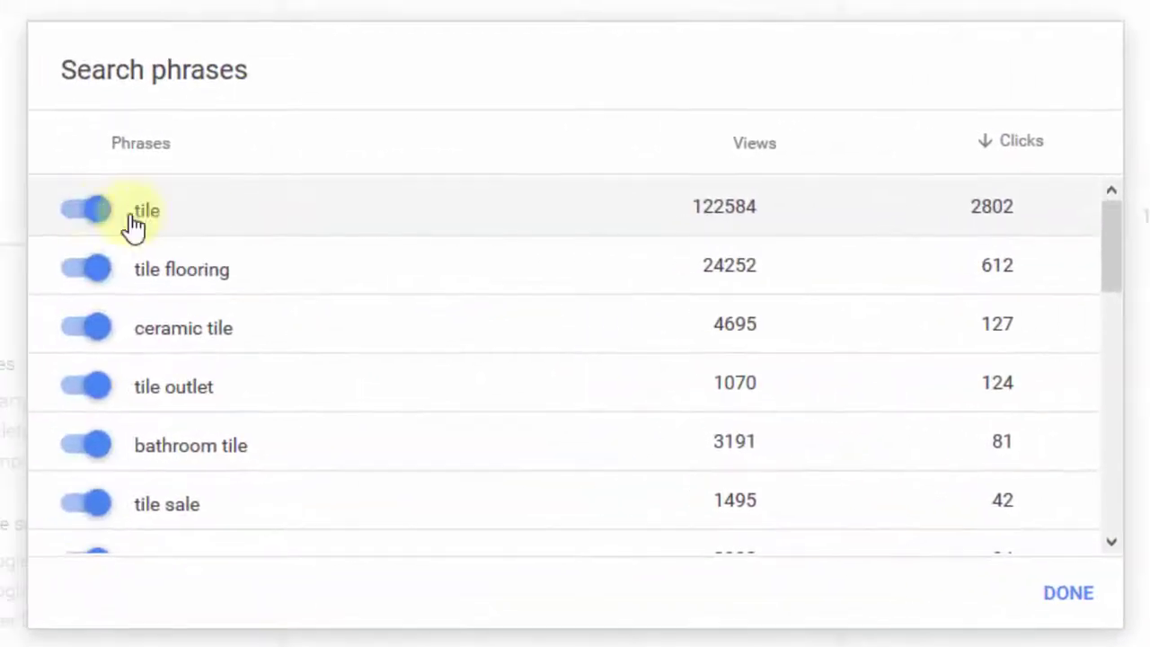
click(99, 212)
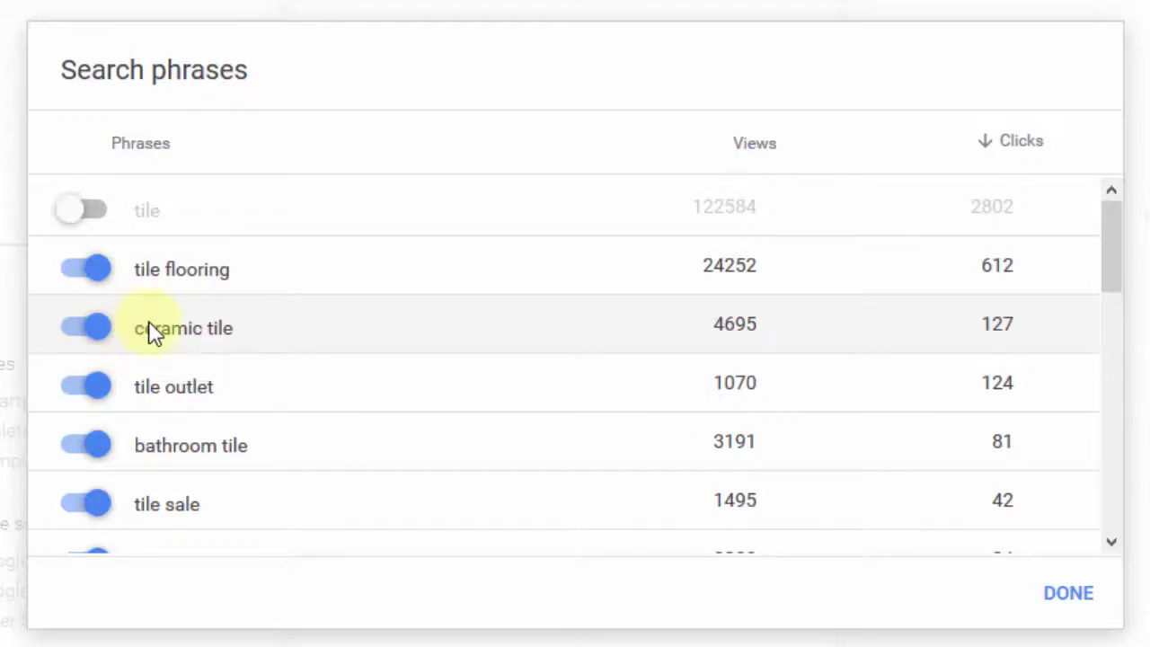
scroll(153, 332, down, 3)
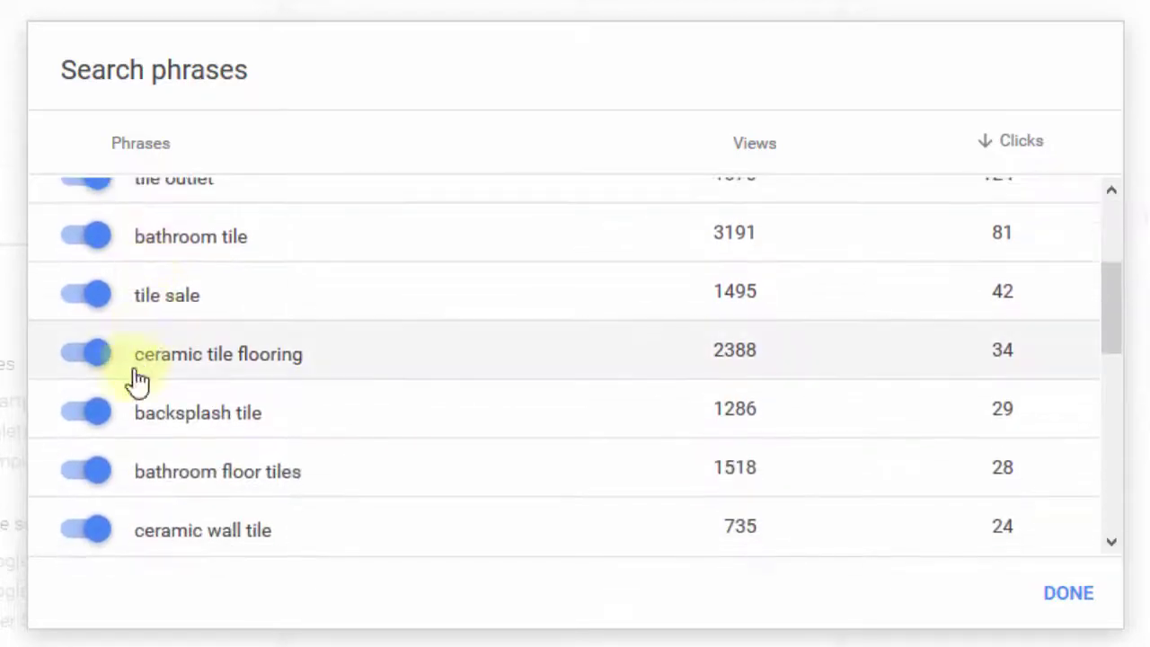
scroll(134, 397, down, 2)
scroll(134, 397, down, 10)
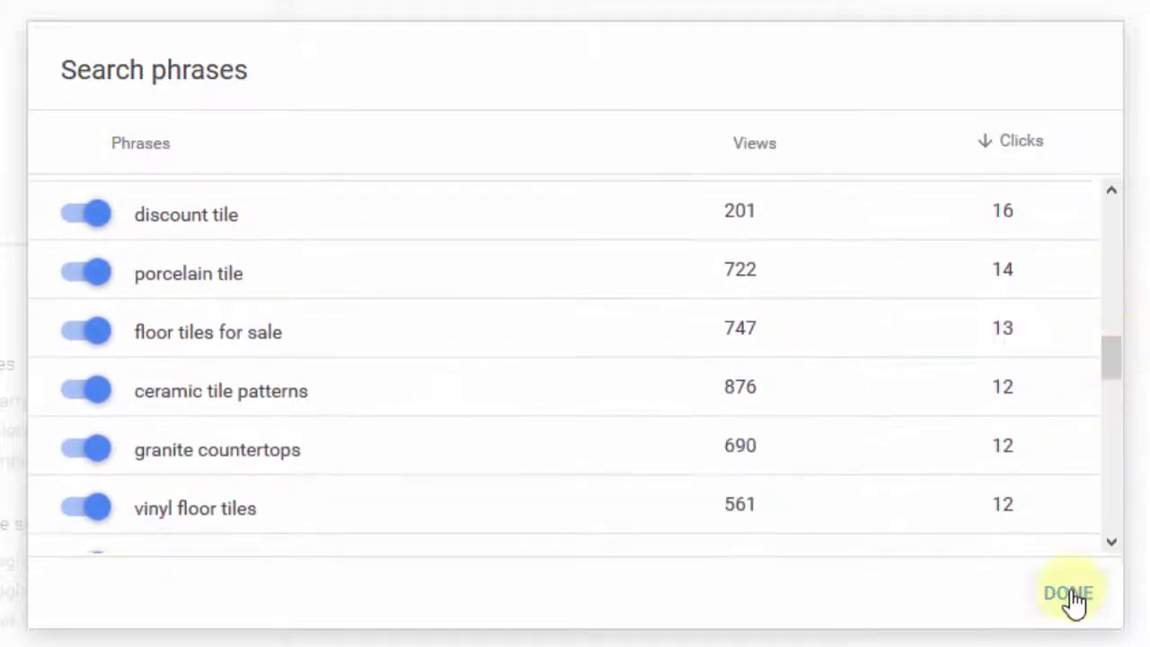
click(1071, 600)
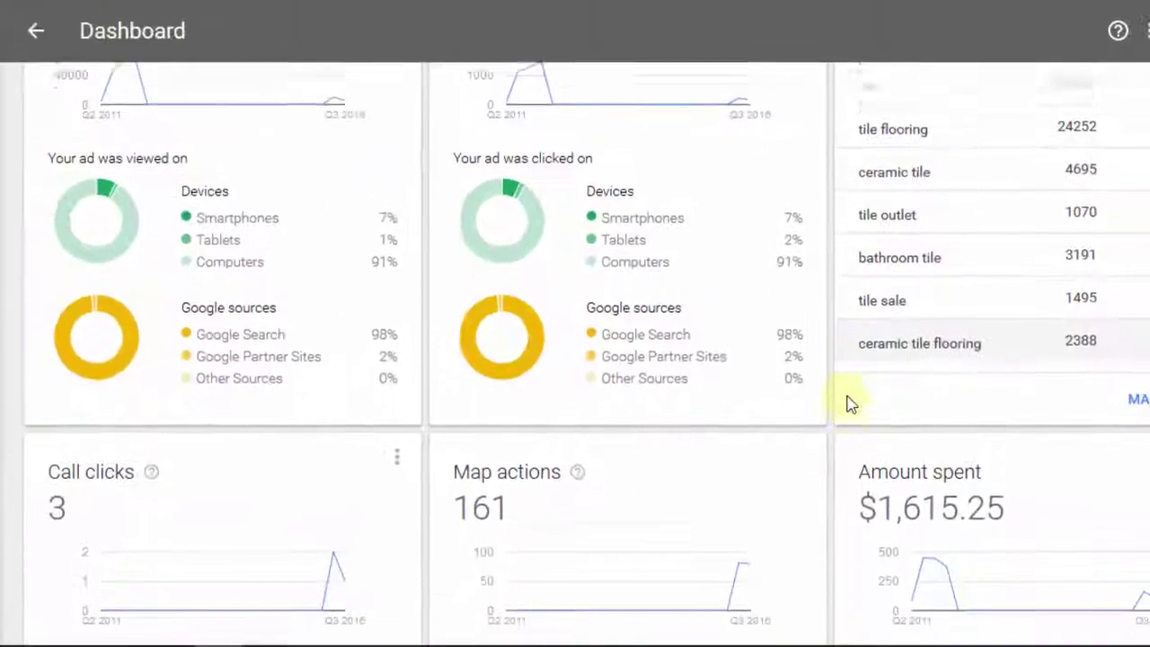
Scroll through Your ad settings and back up to the Views, Clicks and Search phrases cards
scroll(852, 521, down, 2)
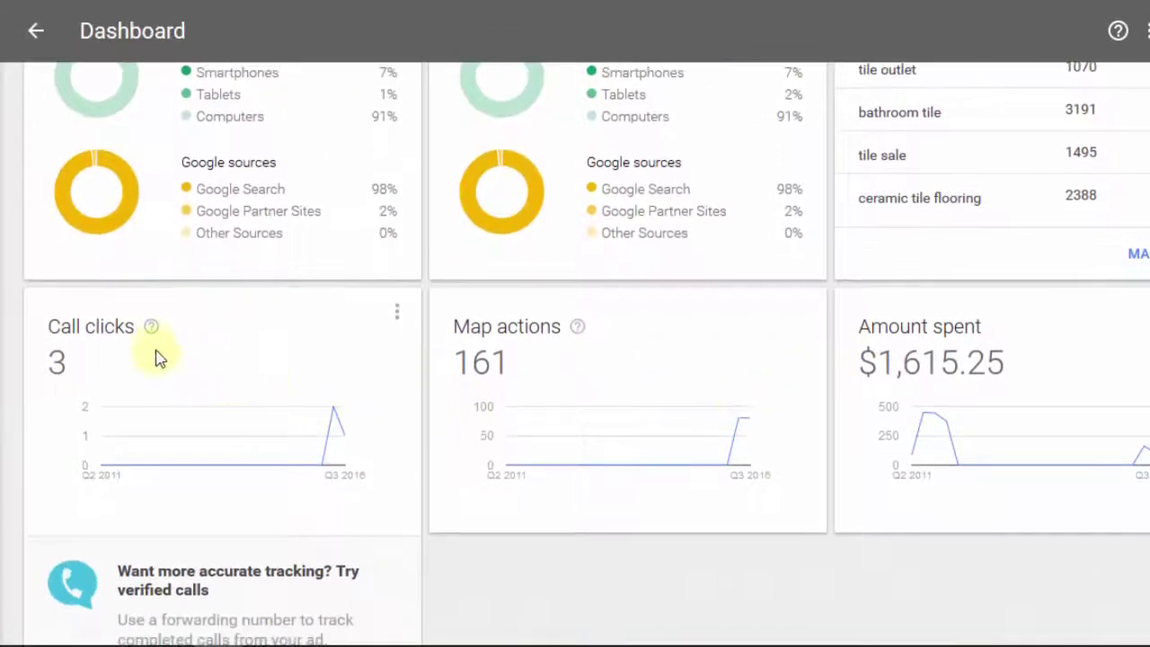
scroll(219, 335, down, 1)
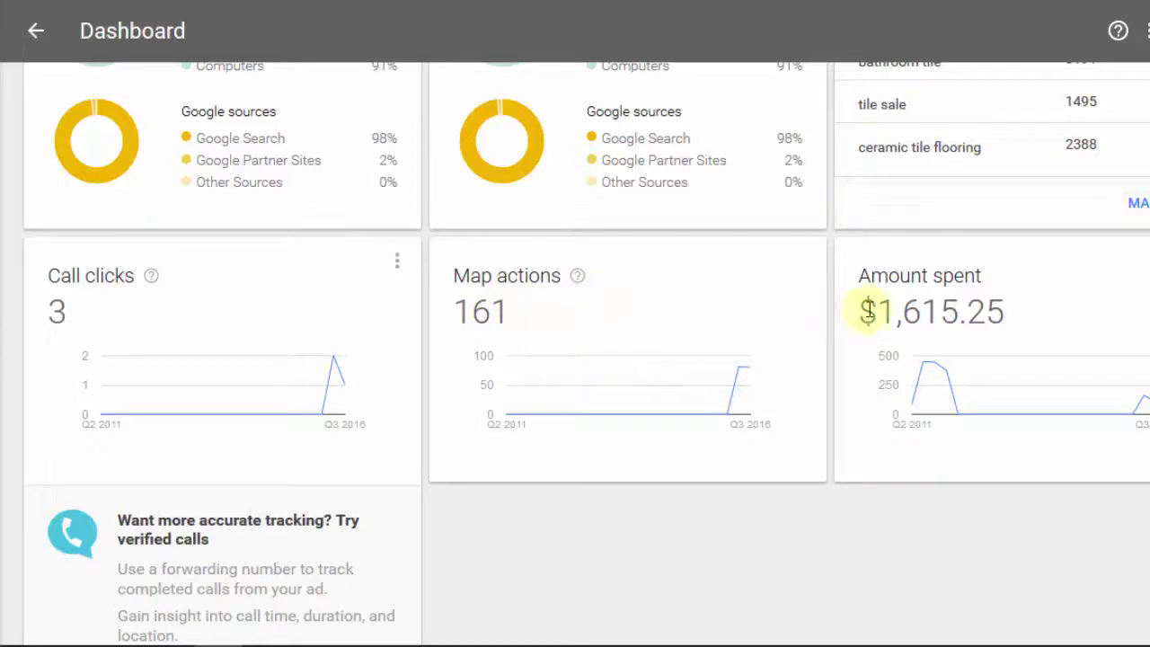
scroll(831, 317, down, 2)
scroll(843, 319, down, 6)
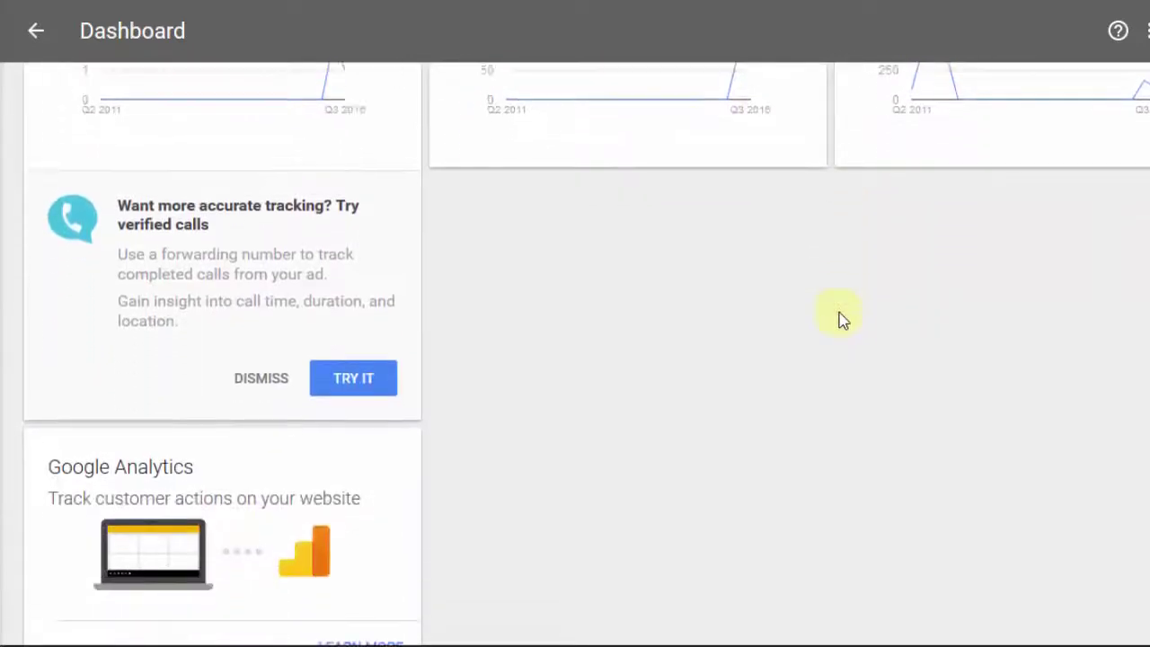
scroll(834, 317, down, 2)
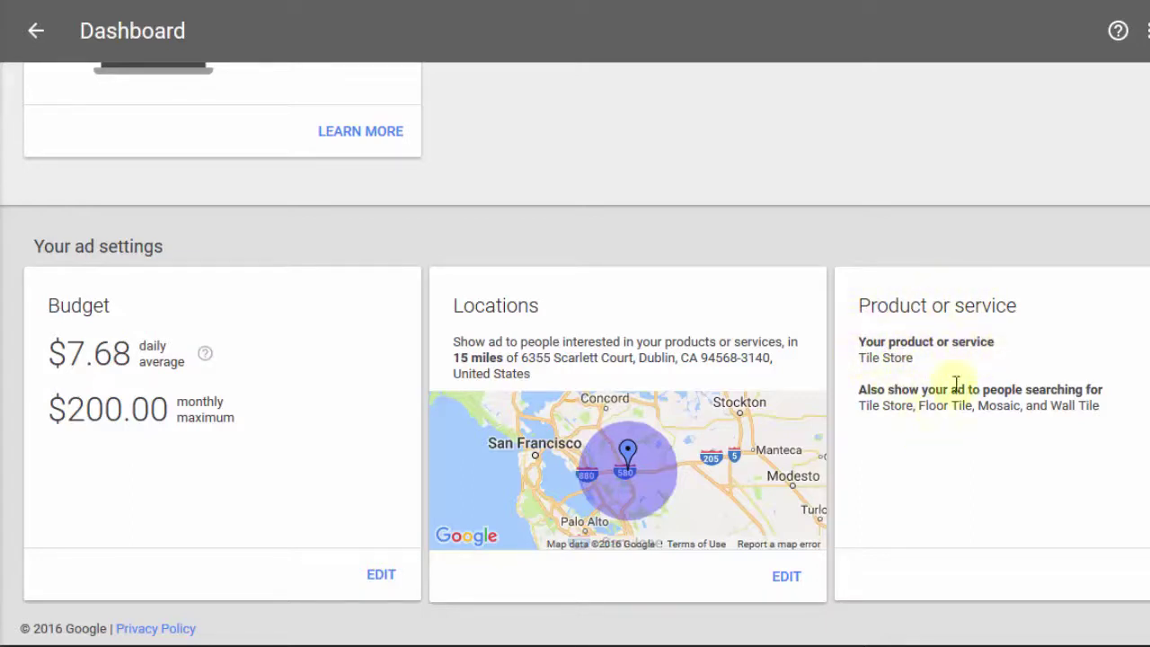
scroll(890, 342, up, 4)
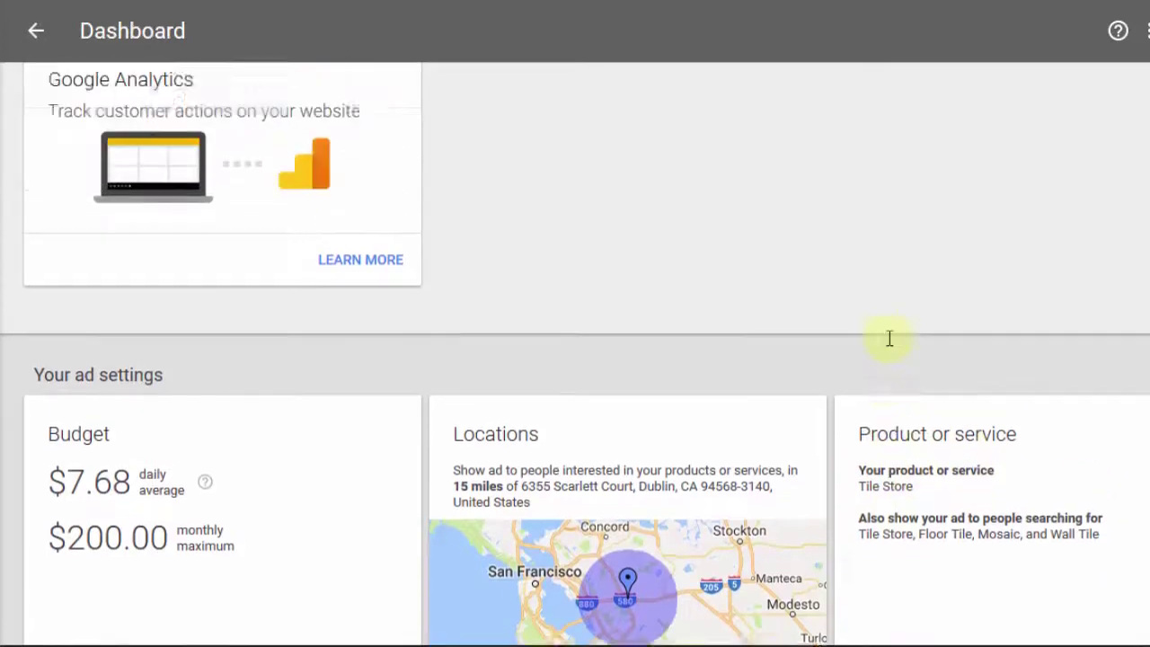
scroll(887, 340, up, 9)
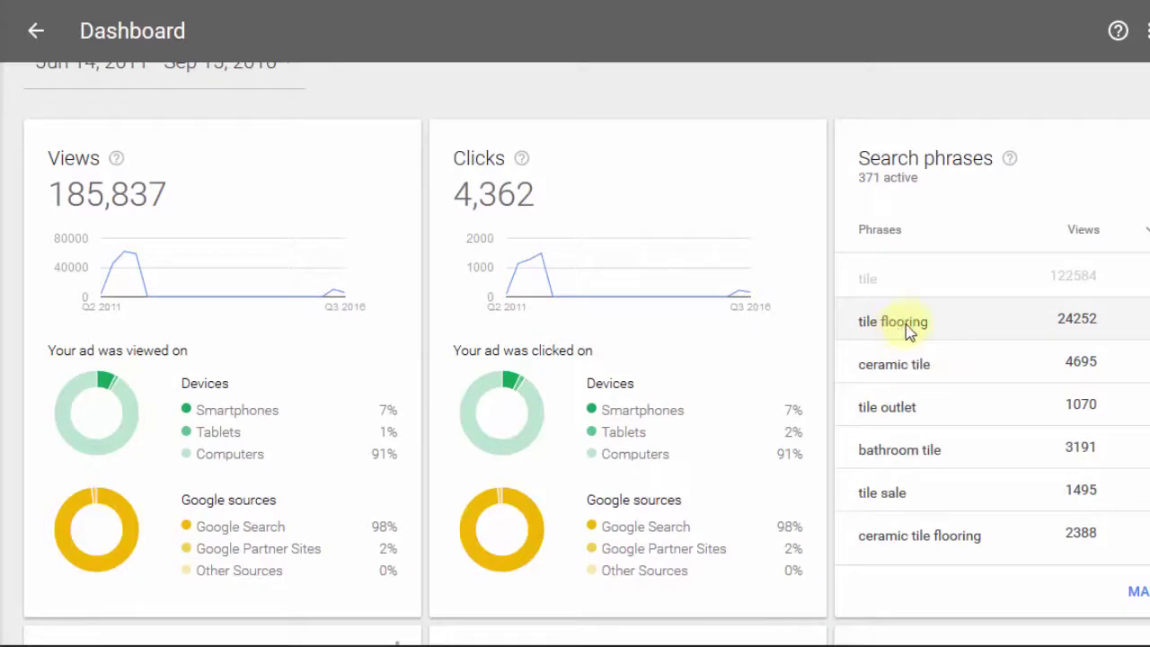
Scroll up the full AdWords All campaigns page to view the Tile - Mile Radius campaign (59 clicks, $75.45)
scroll(1001, 431, up, 3)
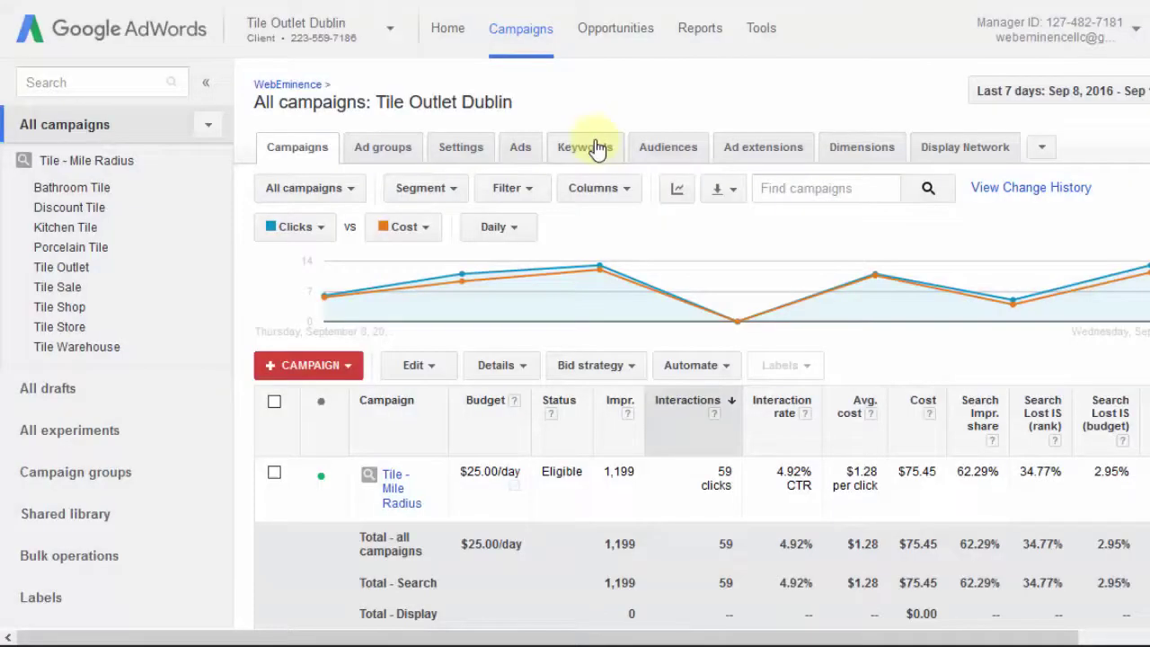
Review the account's keywords list and the +Keywords panel for adding keywords to an ad group
click(598, 148)
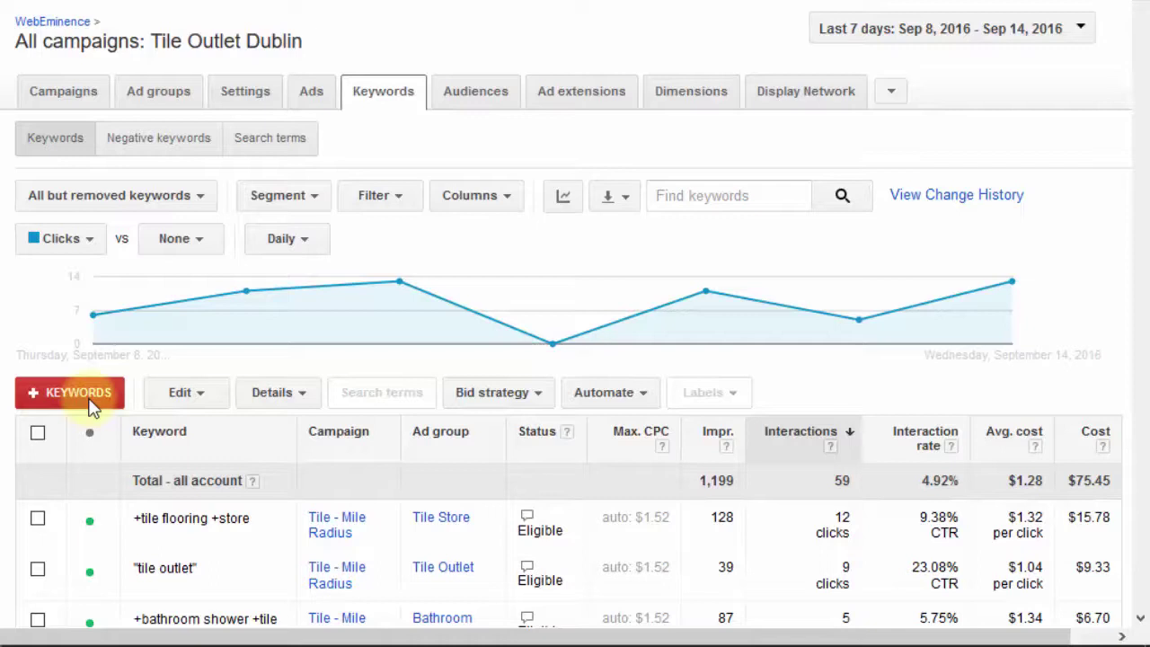
click(92, 404)
scroll(225, 449, down, 1)
scroll(224, 449, down, 2)
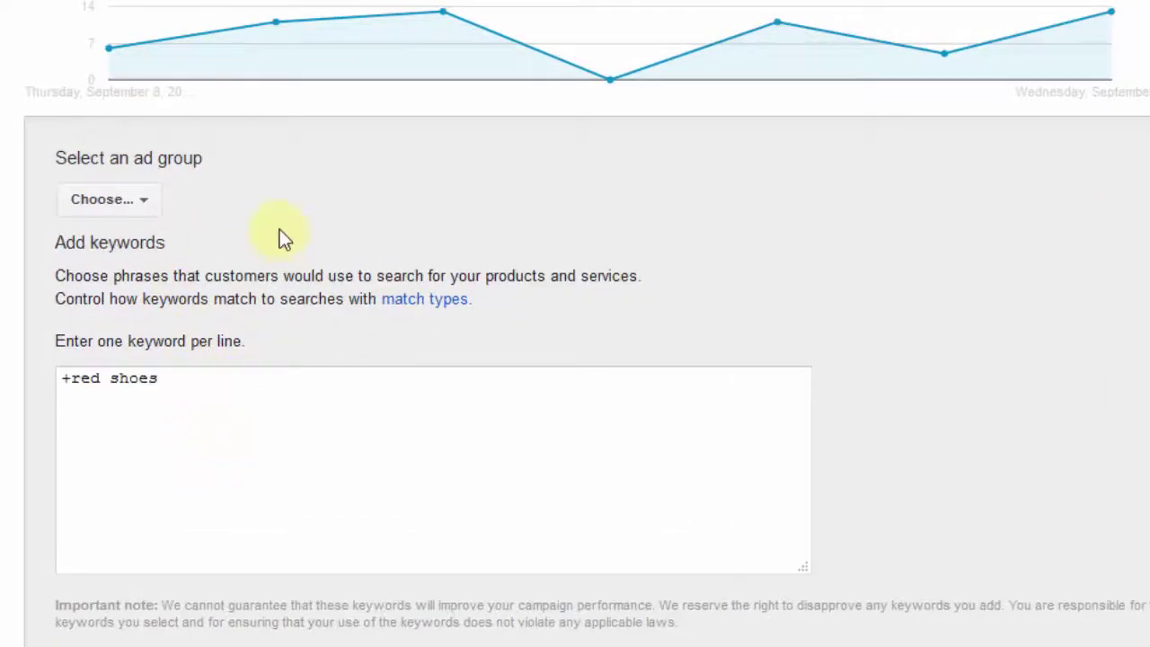
scroll(279, 229, up, 3)
Review the Search terms report: 59 clicks, with 'tile store' and 'tile outlet' marked Added
click(297, 134)
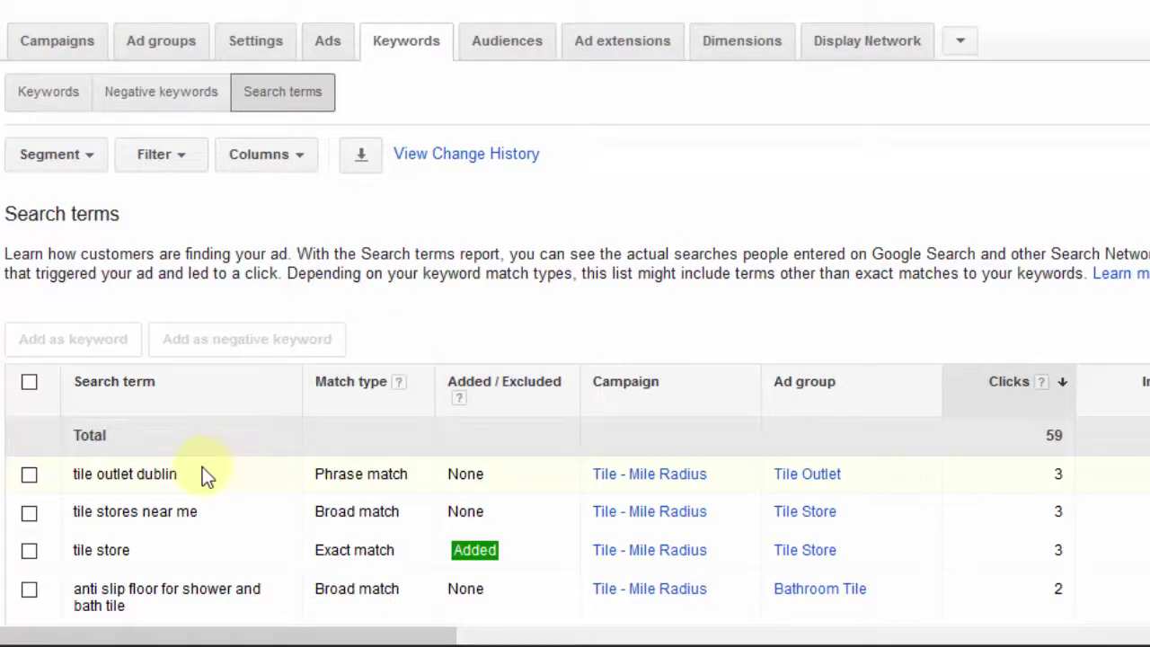
scroll(203, 467, down, 3)
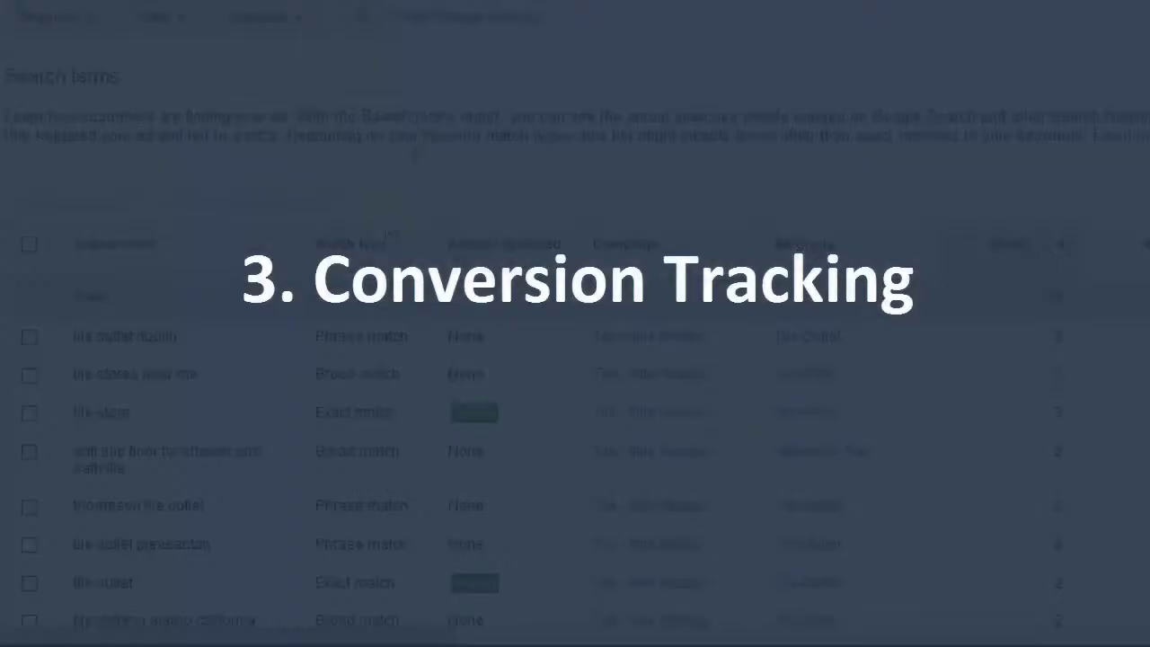
scroll(501, 116, up, 3)
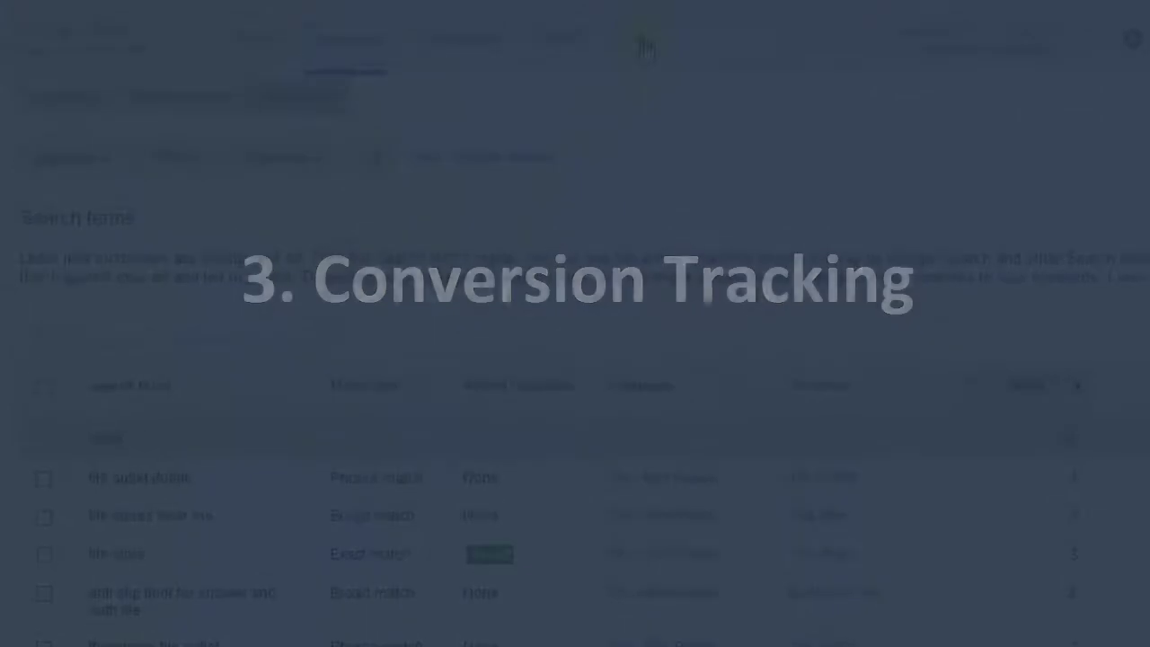
click(635, 39)
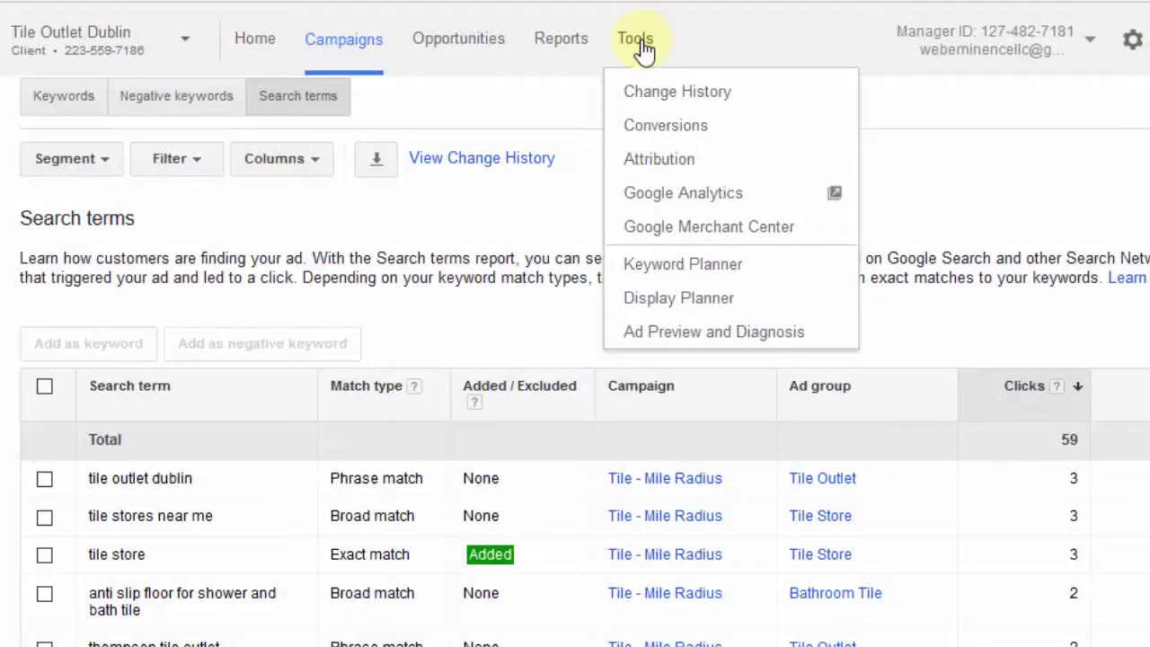
Check conversion tracking, then list ad groups: Tile Outlet 12 clicks, 4.00 conversions; Kitchen Tile 5 clicks
click(645, 126)
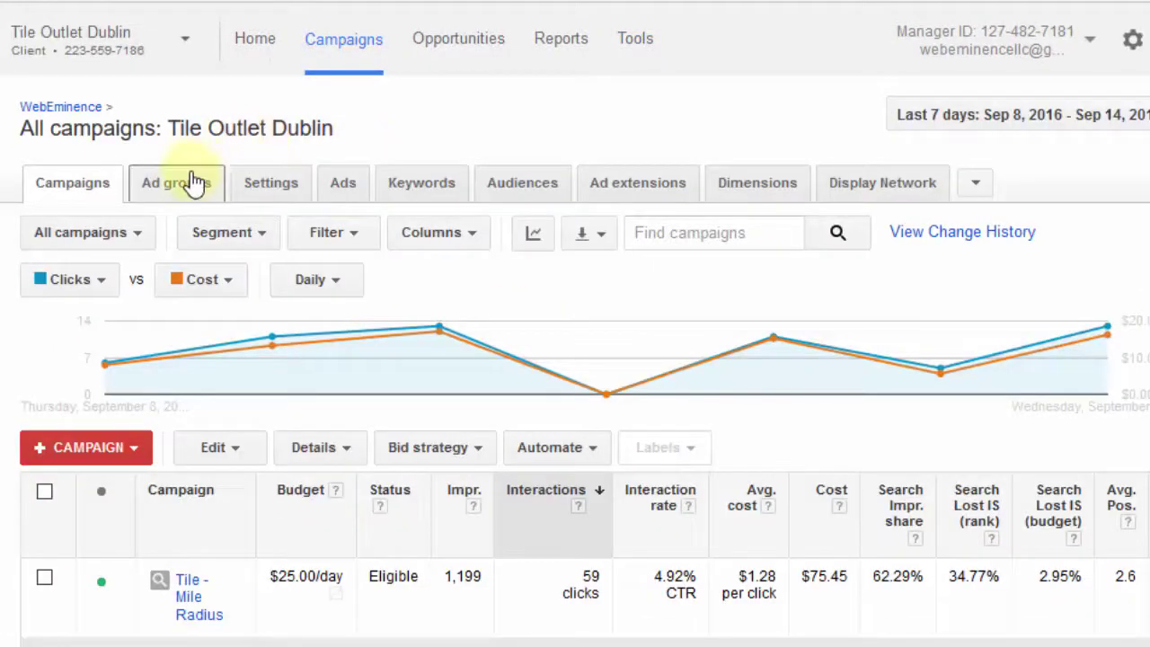
click(195, 183)
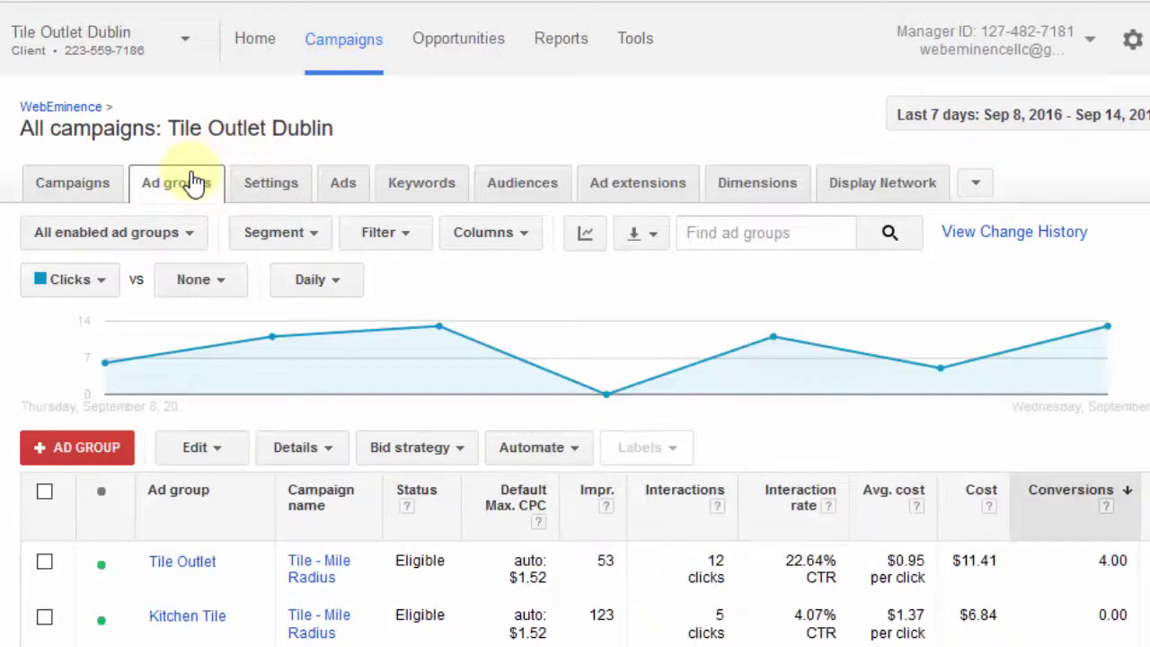
Open the campaign Settings and scroll down through the AdWords Express page
click(251, 189)
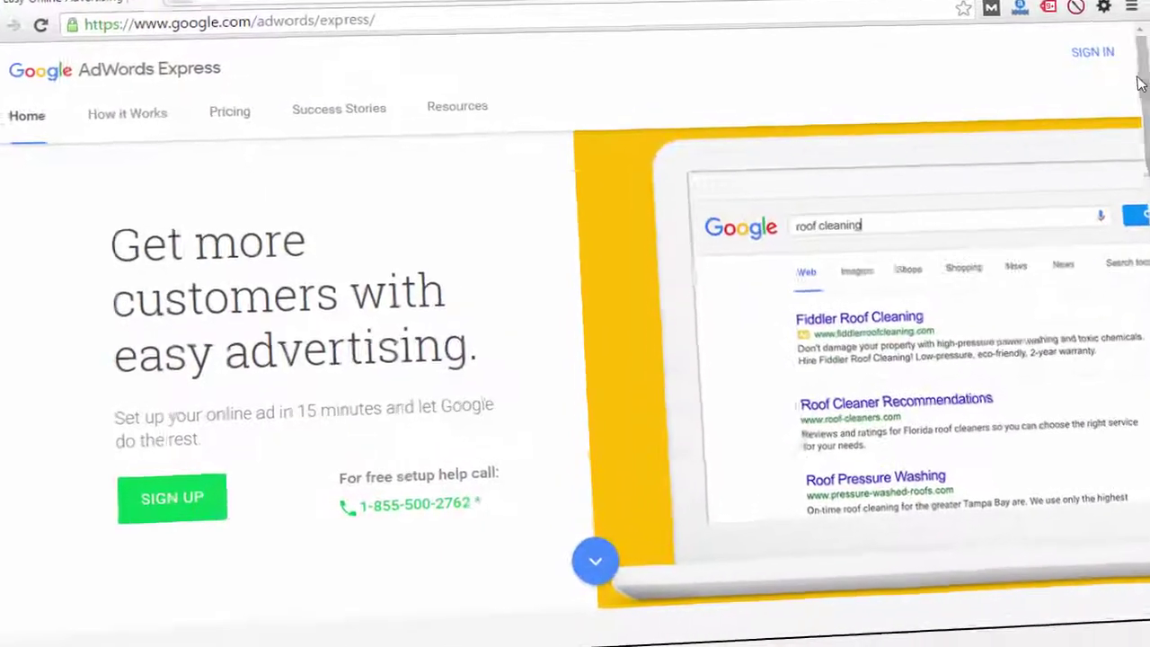
scroll(1126, 58, down, 2)
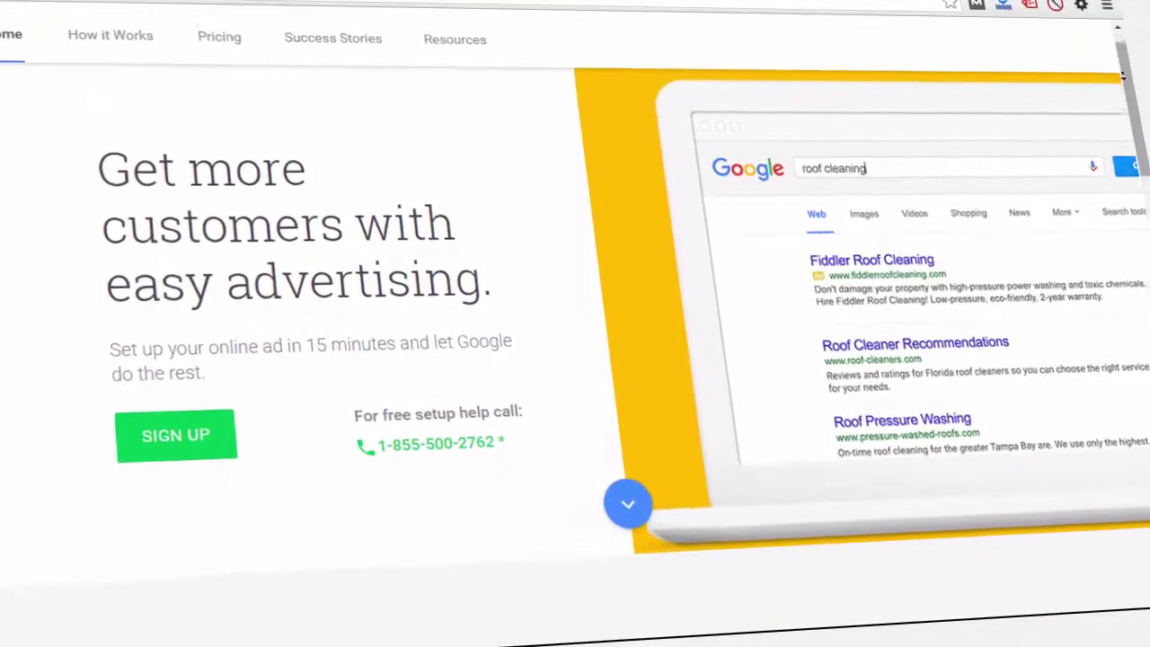
scroll(1122, 79, down, 5)
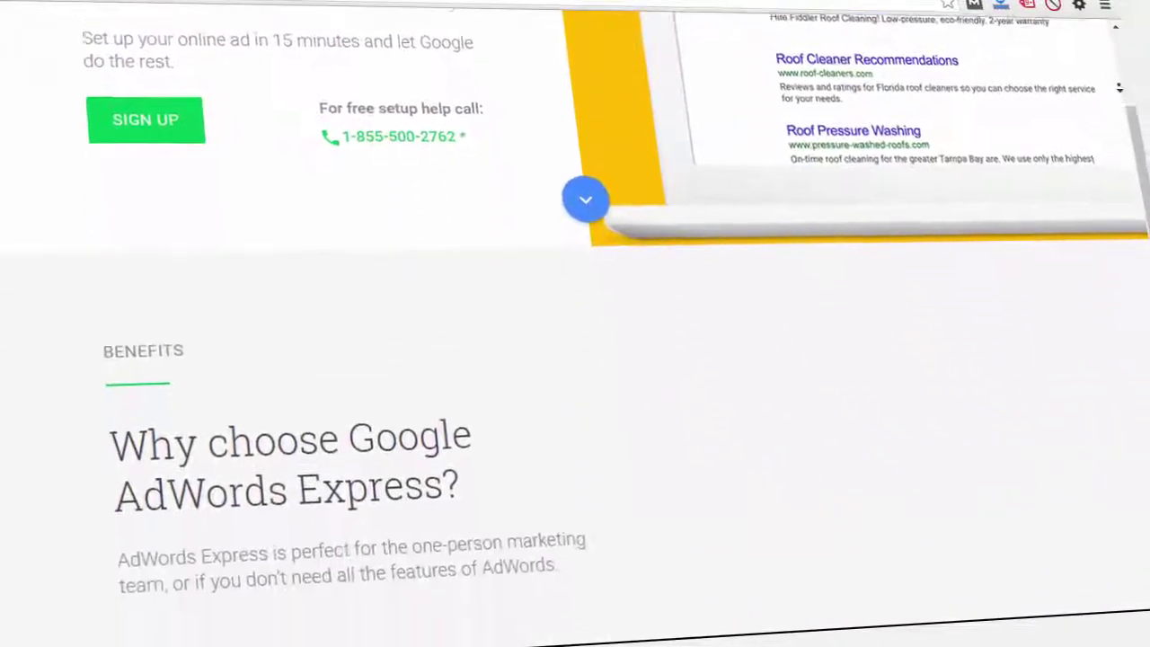
scroll(1118, 87, down, 5)
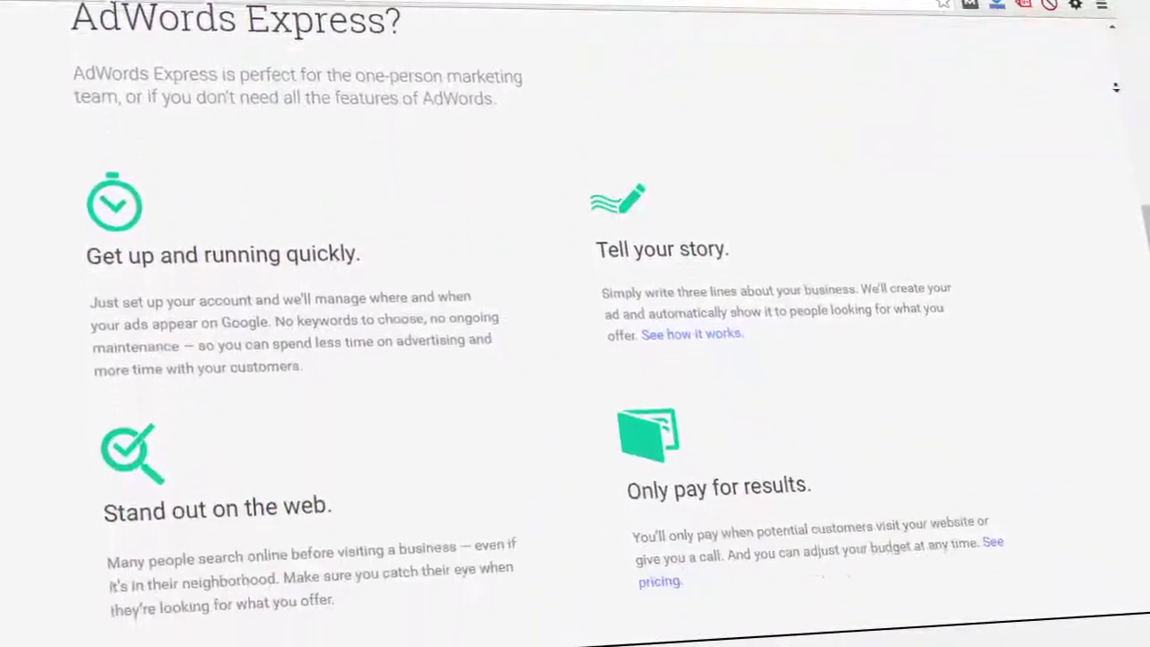
scroll(1115, 88, down, 5)
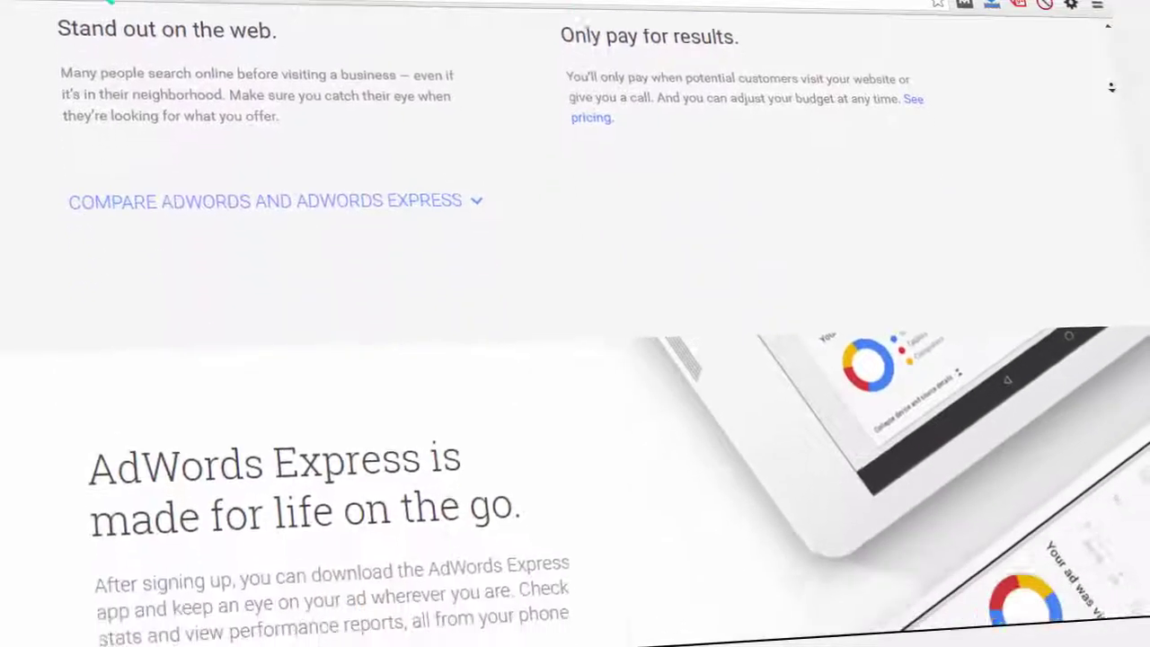
scroll(1110, 87, down, 4)
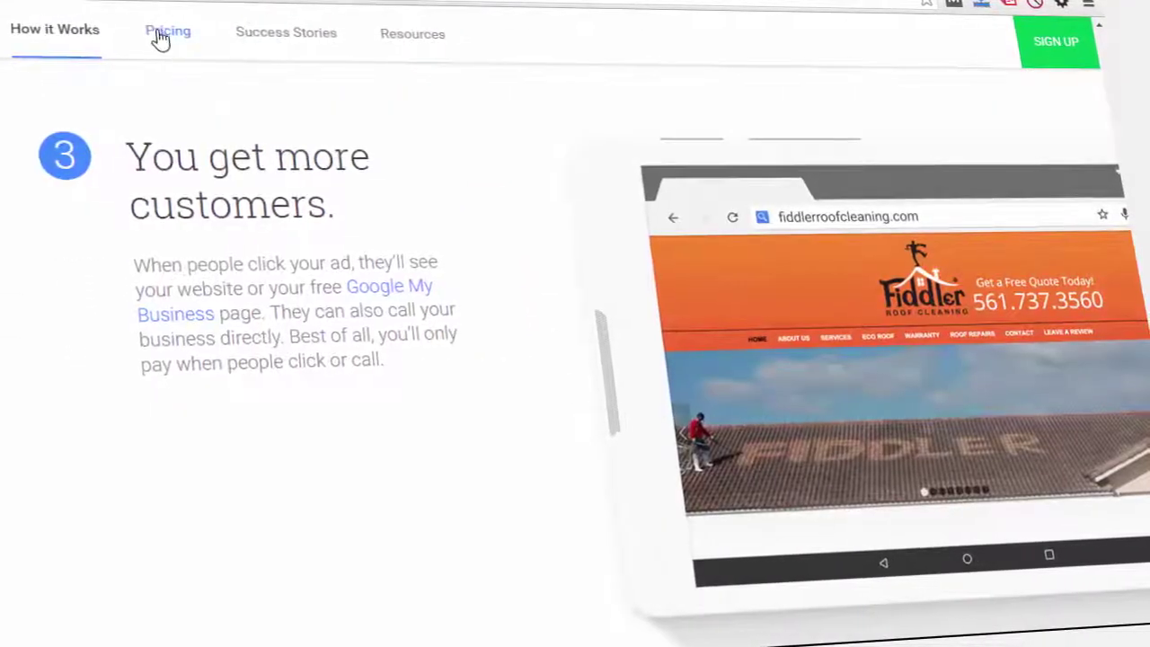
Open the AdWords Express Pricing page and scroll down to the Choose your budget section
click(157, 36)
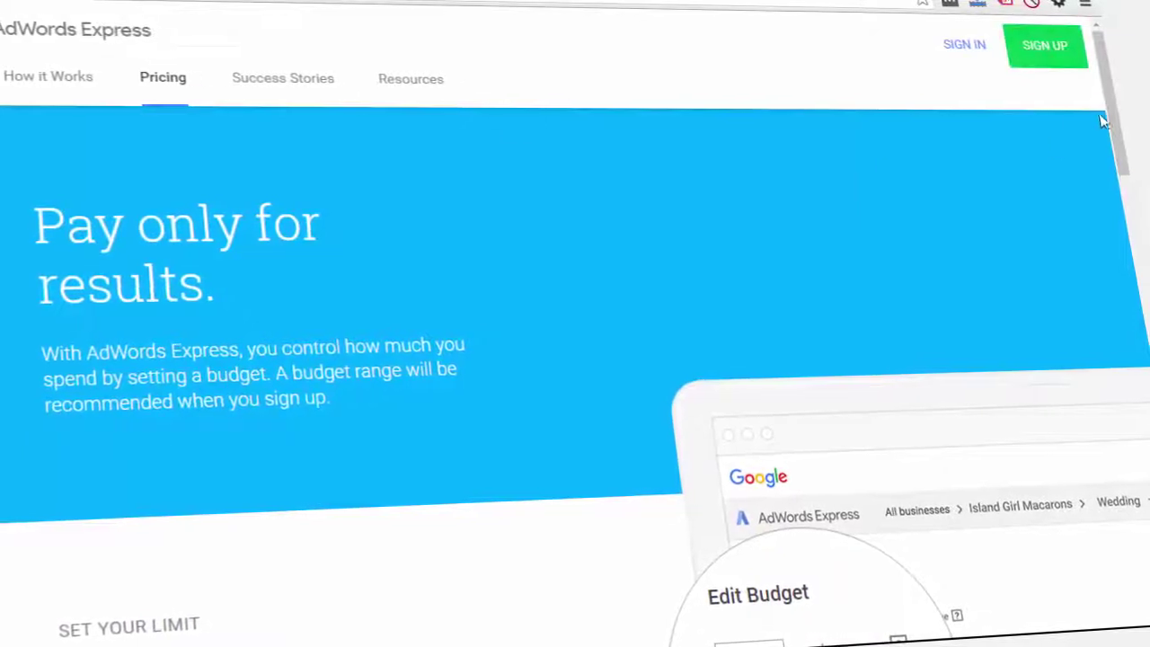
drag(1110, 101, 1147, 295)
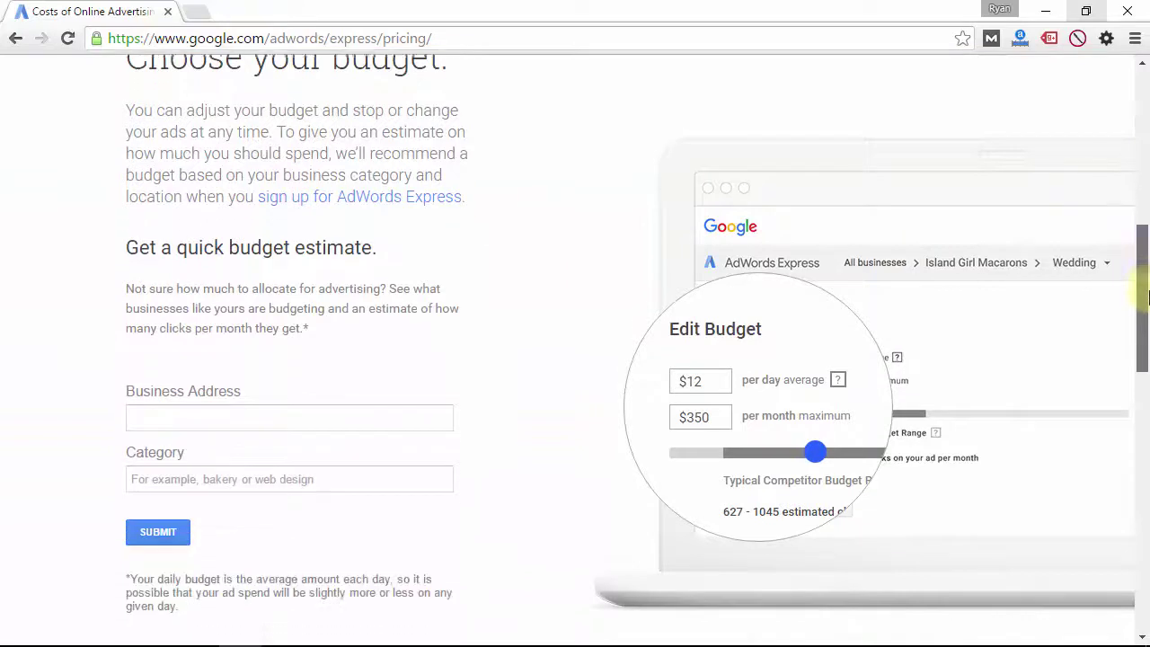
drag(1147, 381, 1147, 490)
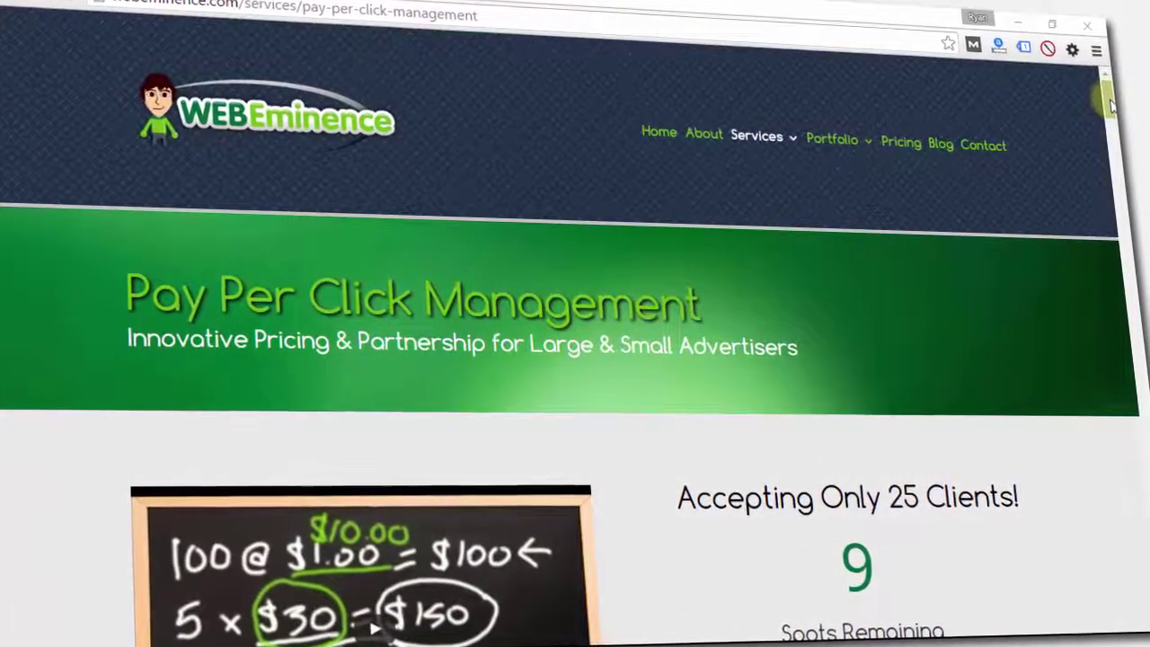
scroll(1117, 105, down, 3)
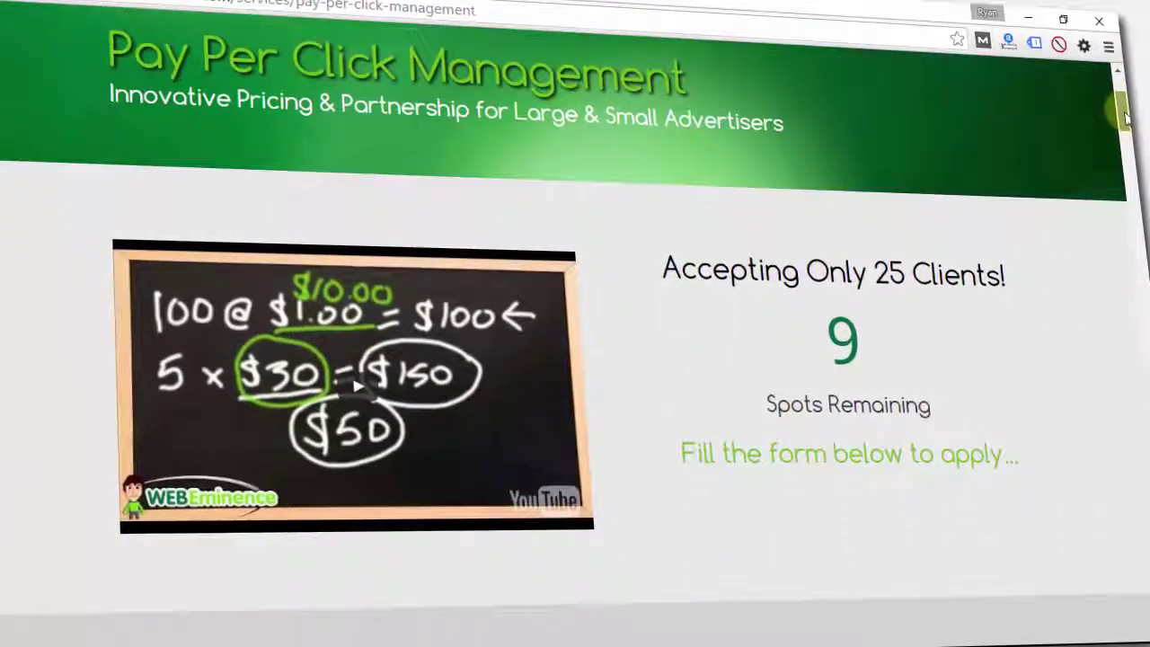
drag(1125, 117, 1142, 166)
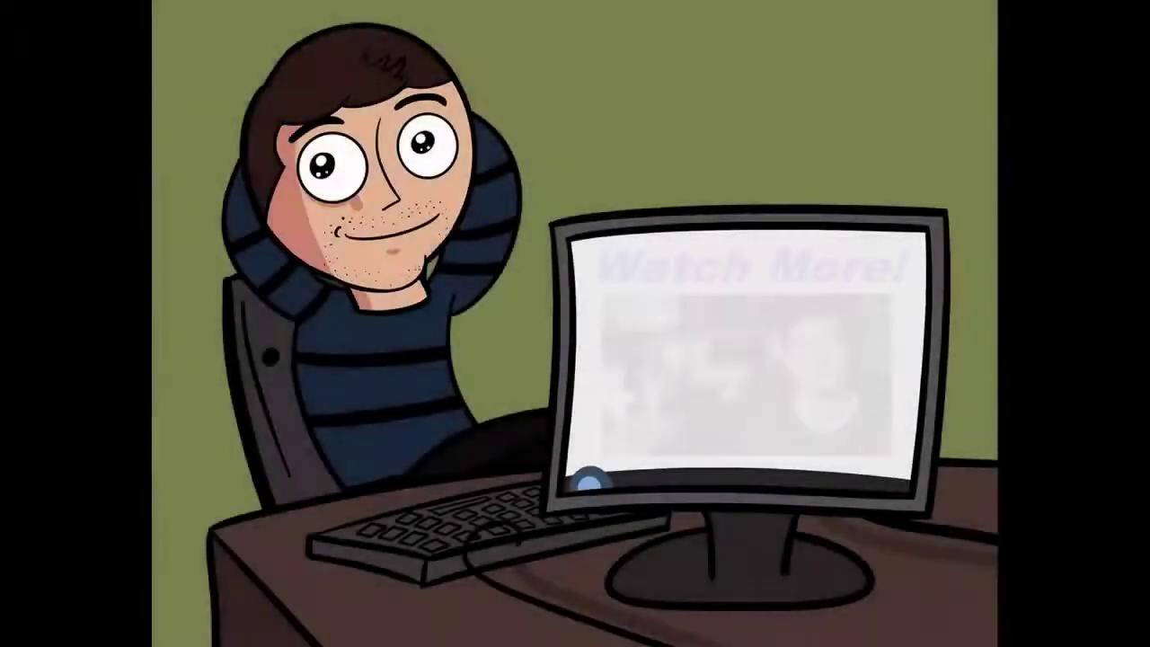